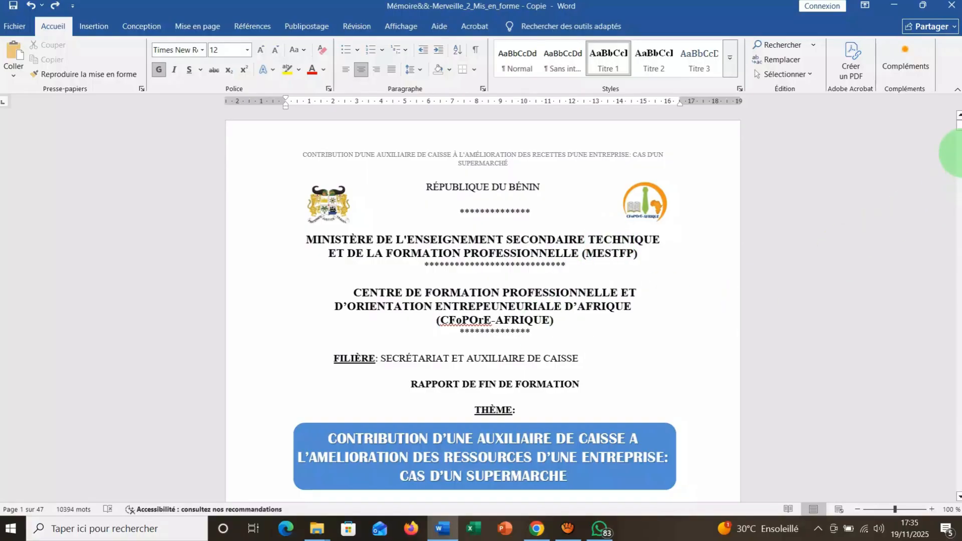
mouse_move(959, 126)
left_mouse_down()
mouse_move(959, 145)
mouse_move(957, 129)
left_mouse_up()
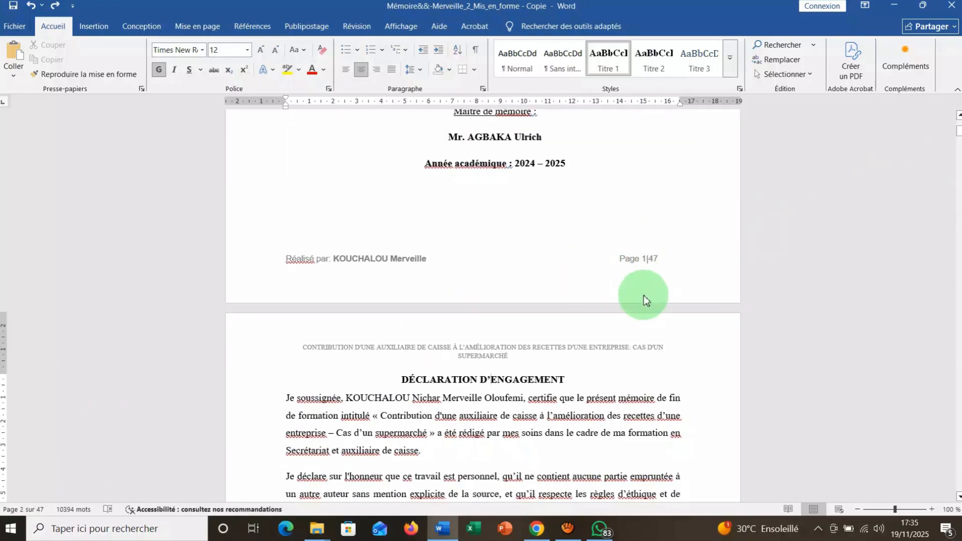
left_click_drag(956, 129, 958, 138)
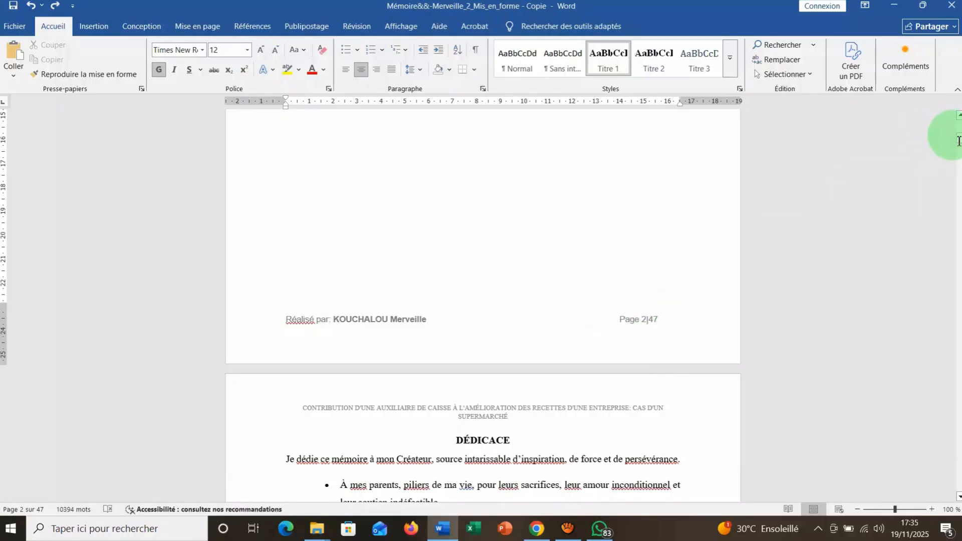
left_click_drag(958, 137, 957, 175)
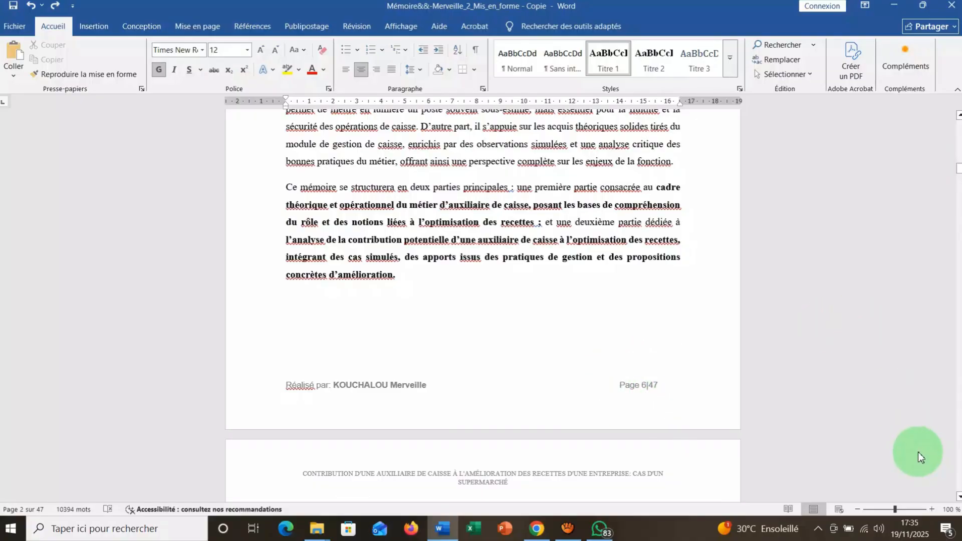
left_click_drag(958, 168, 957, 124)
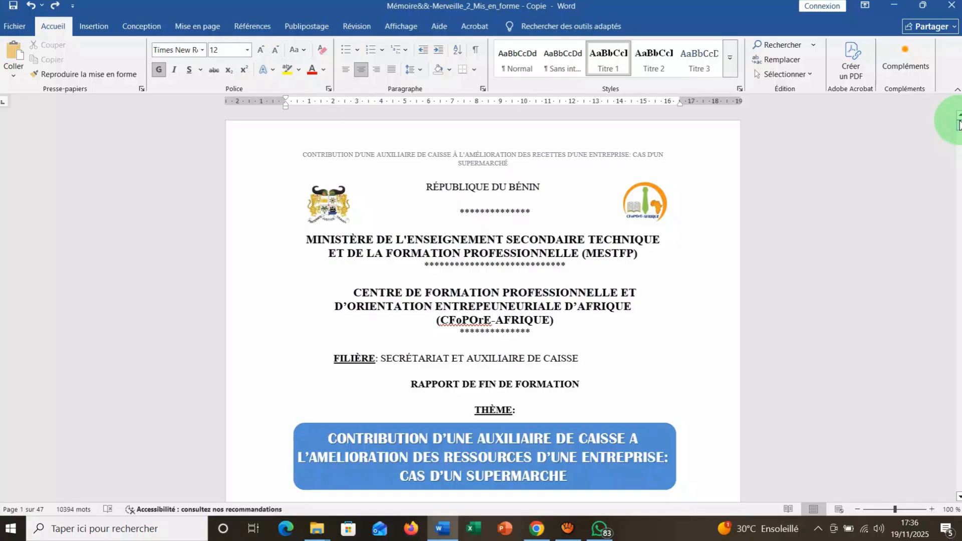
- Replace the page break between the cover page and the DÉCLARATION D'ENGAGEMENT heading with a Next Page (Page suivante) section break
left_click_drag(958, 127, 959, 132)
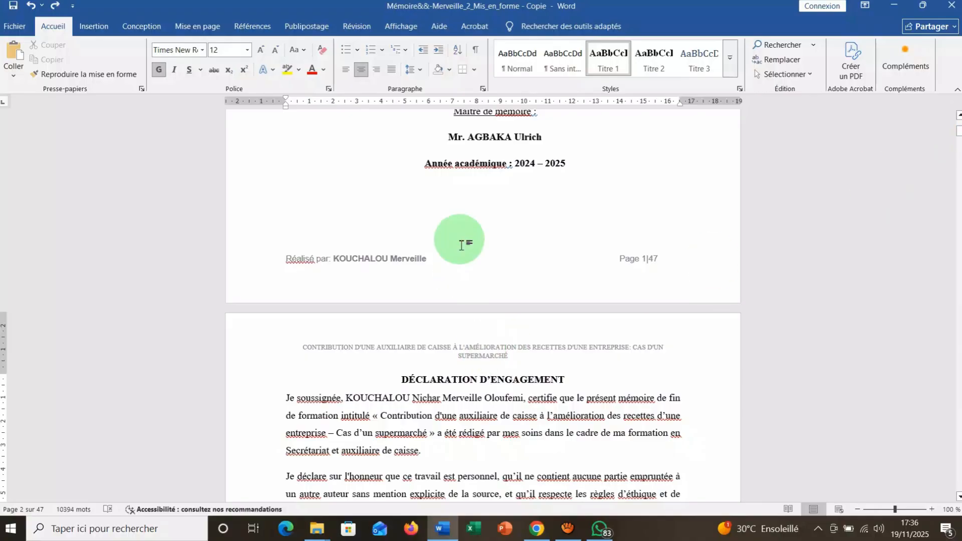
left_click(573, 169)
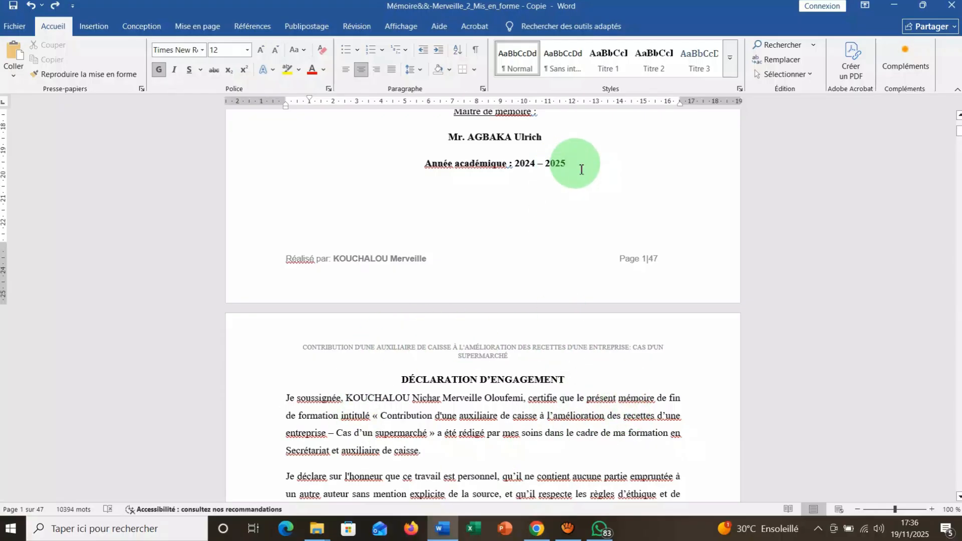
key("Delete")
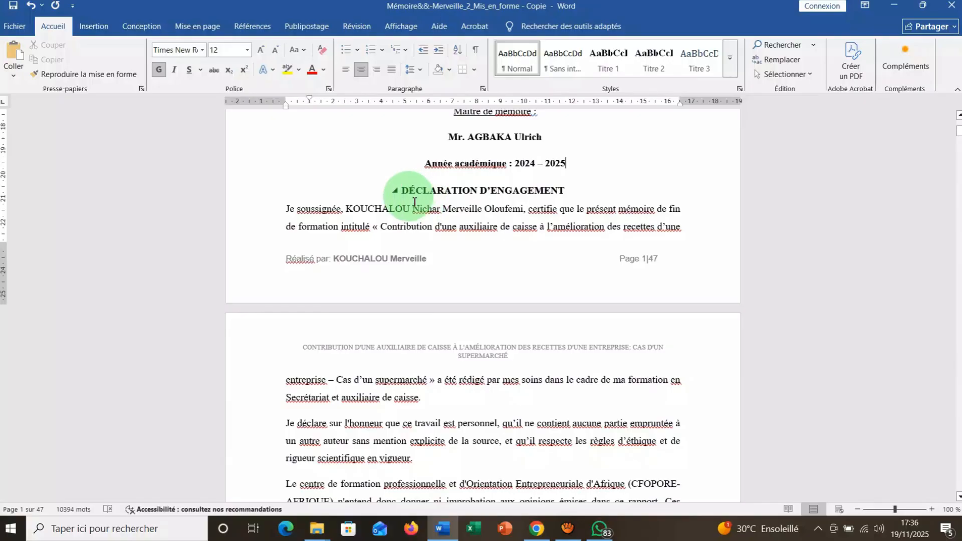
left_click(400, 191)
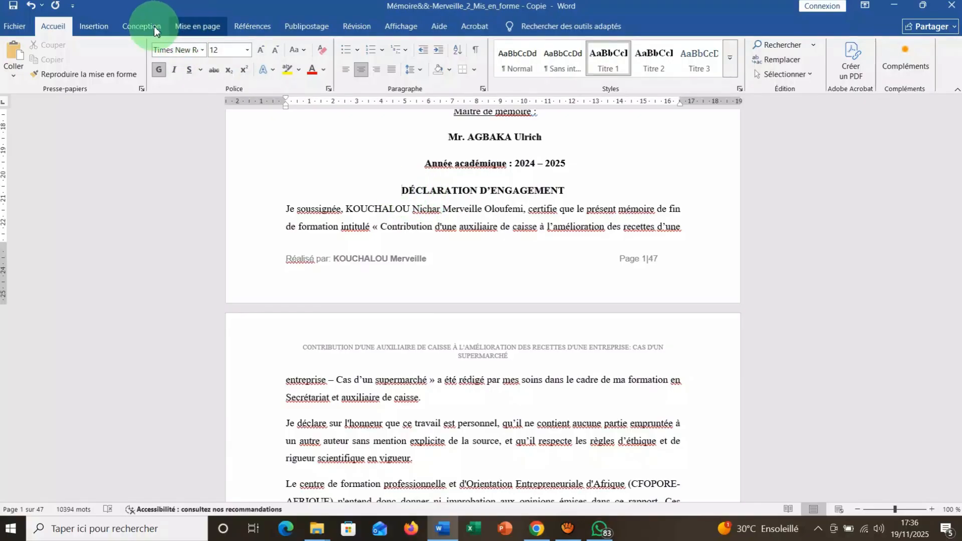
left_click(182, 26)
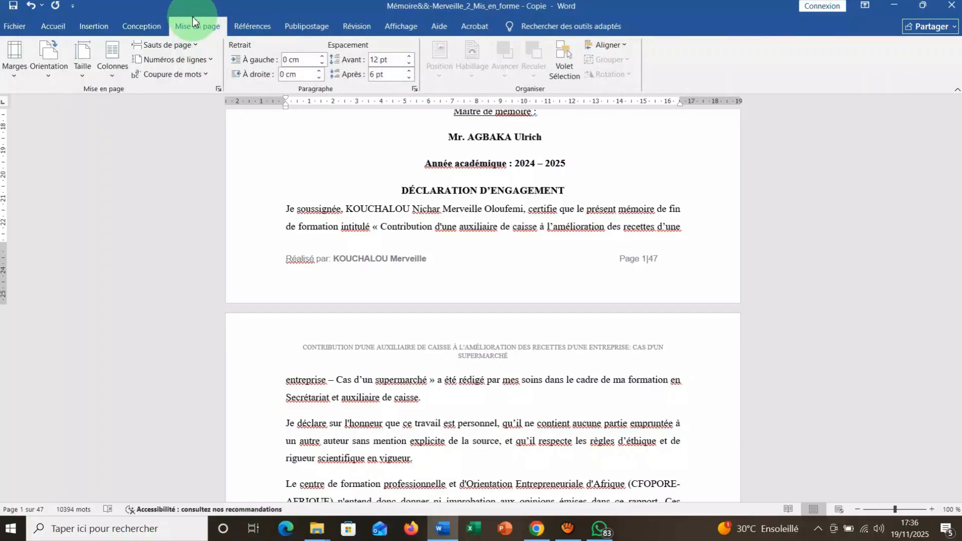
left_click(188, 44)
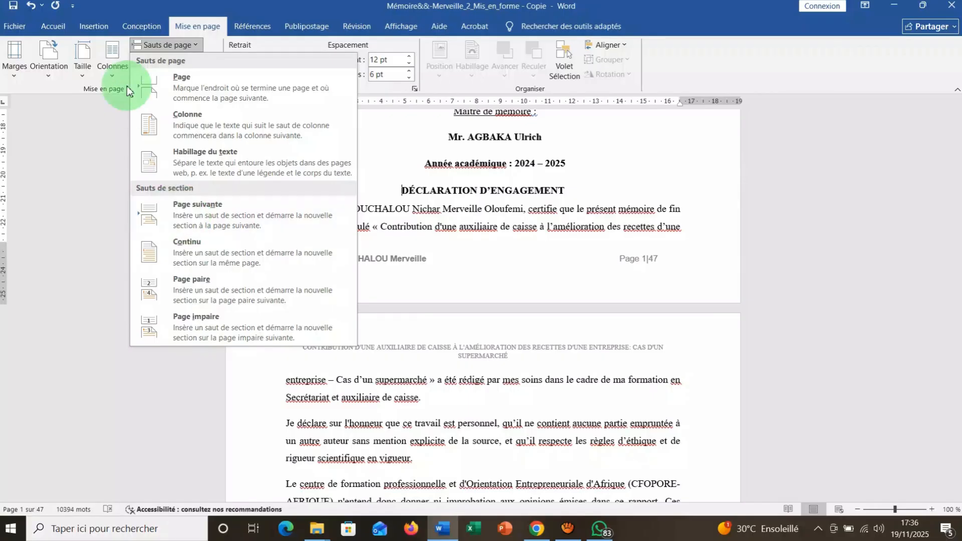
left_click(93, 28)
left_click(93, 28)
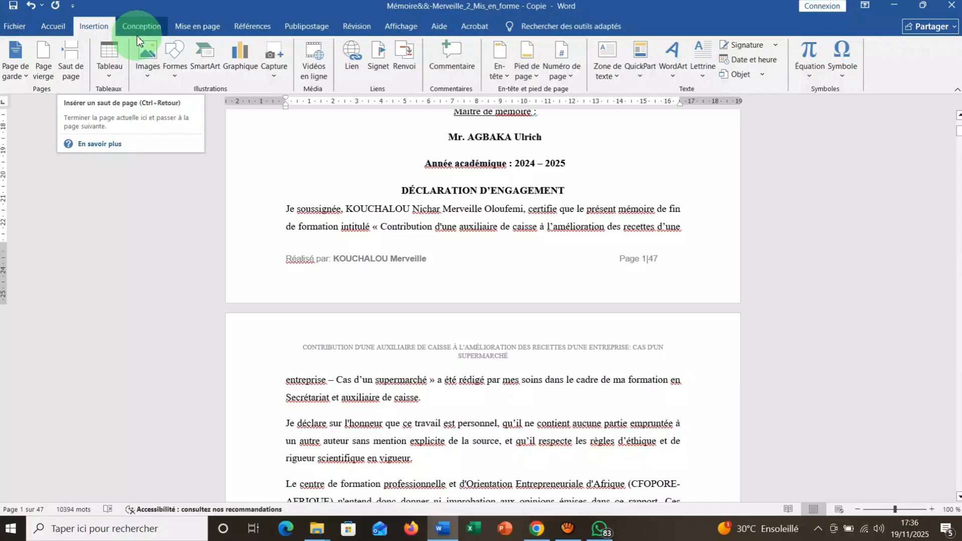
left_click(190, 25)
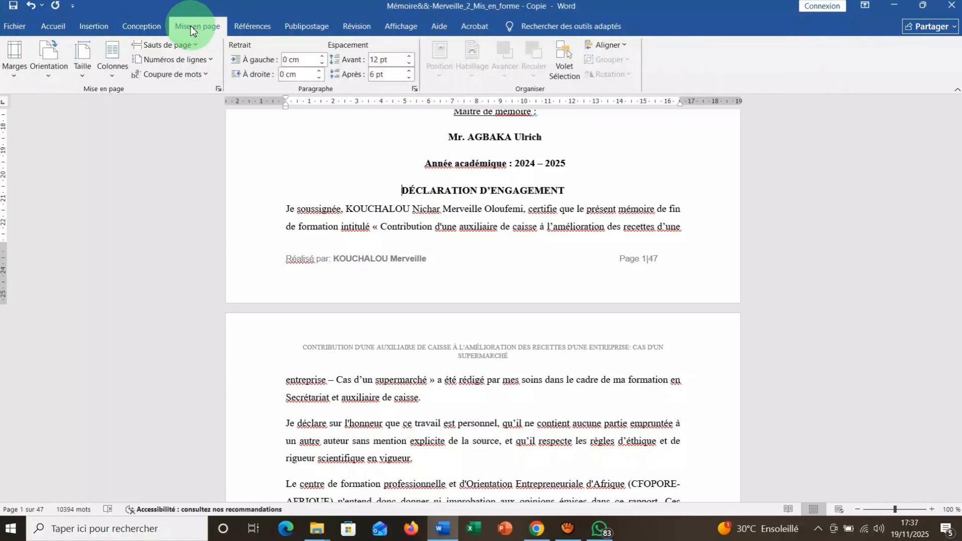
left_click(179, 49)
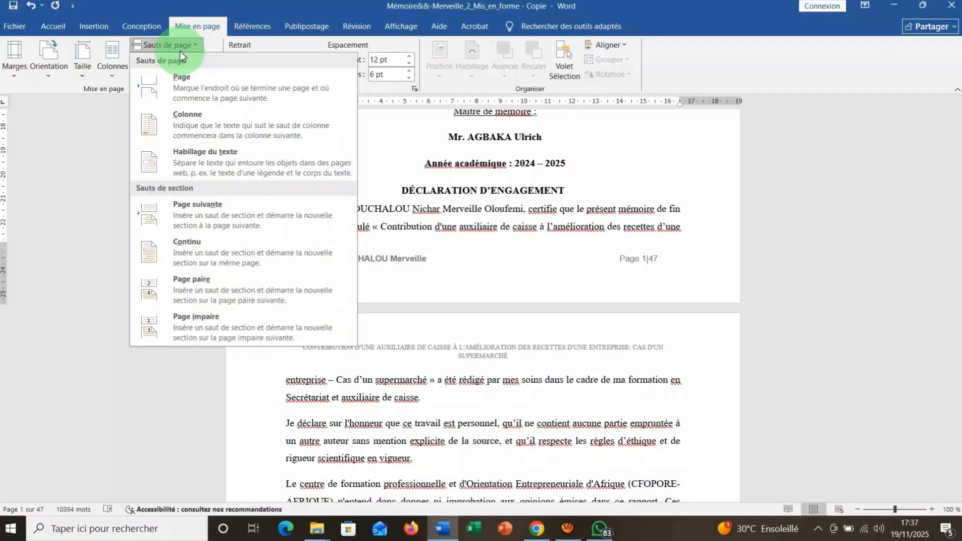
left_click(186, 208)
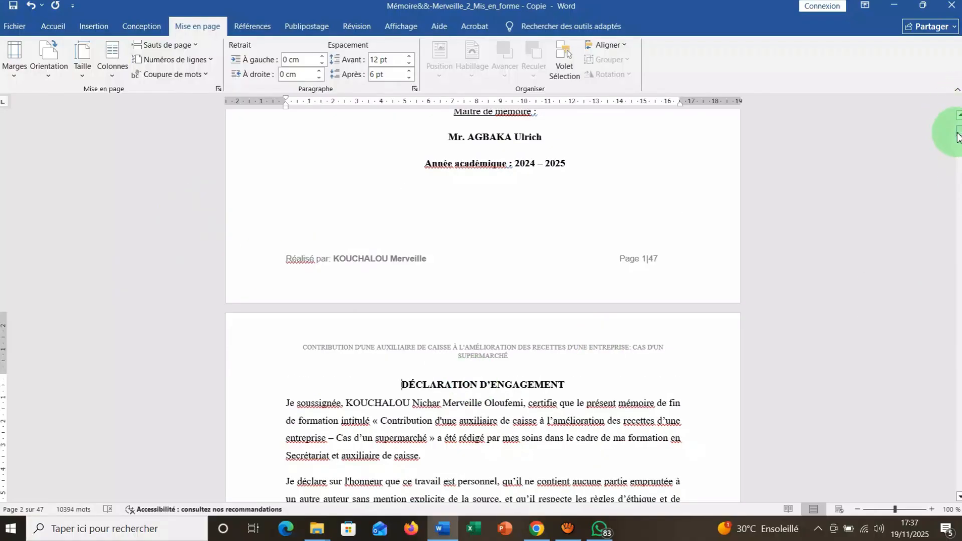
- Replace the page break between the table of contents and the INTRODUCTION heading with a Next Page (Page suivante) section break
left_click_drag(958, 134, 958, 164)
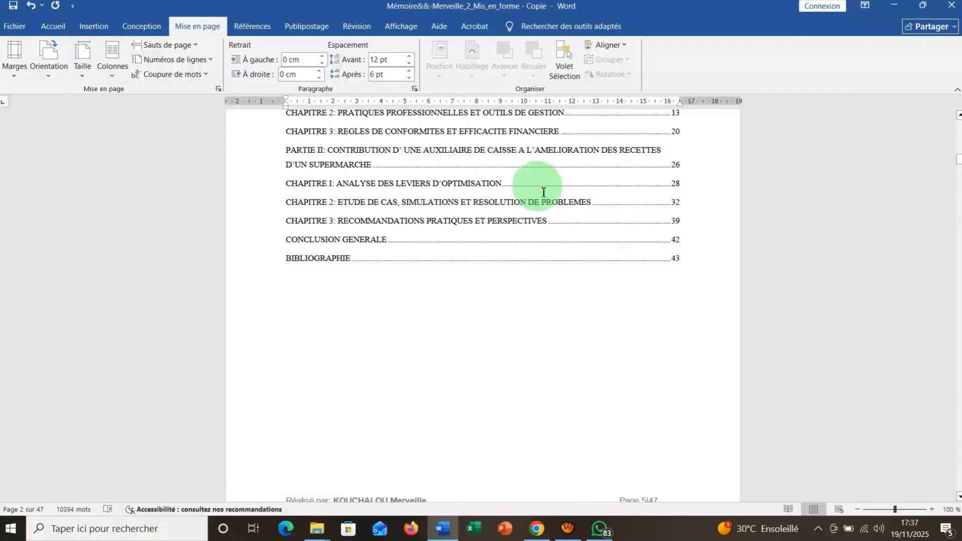
left_click(306, 288)
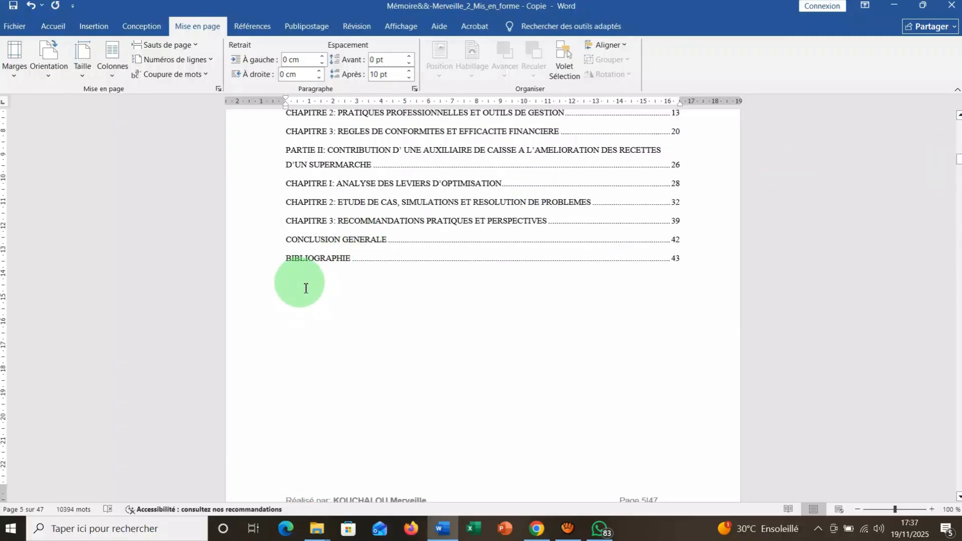
key("Delete")
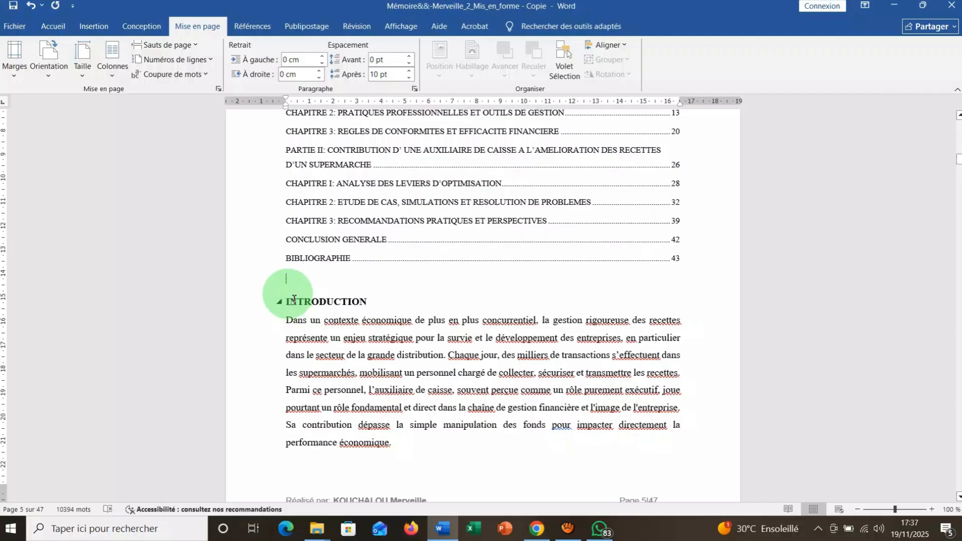
left_click(284, 301)
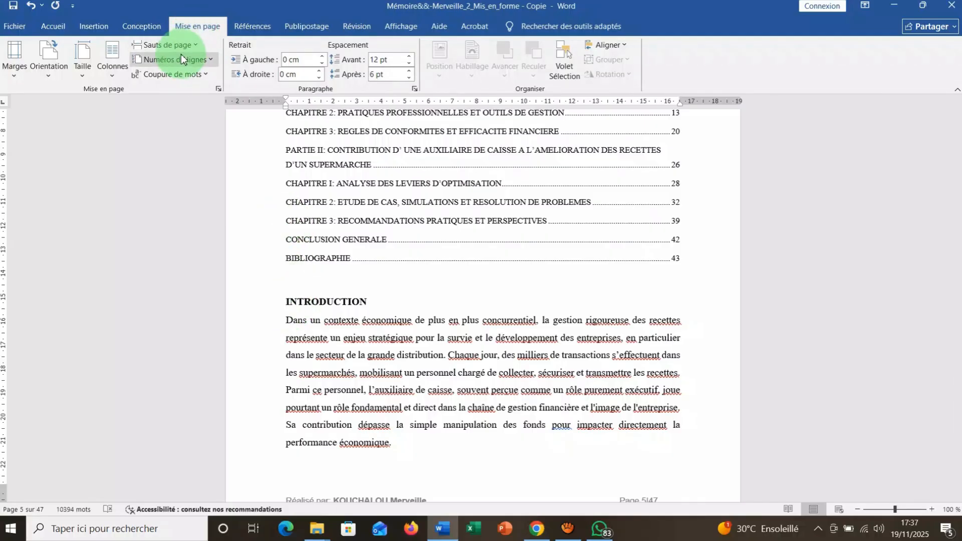
left_click(168, 49)
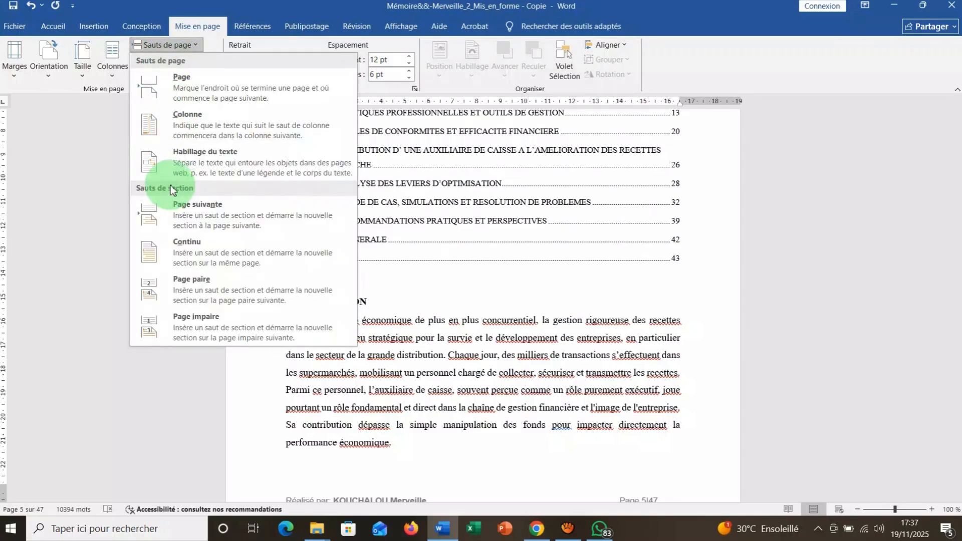
left_click(171, 210)
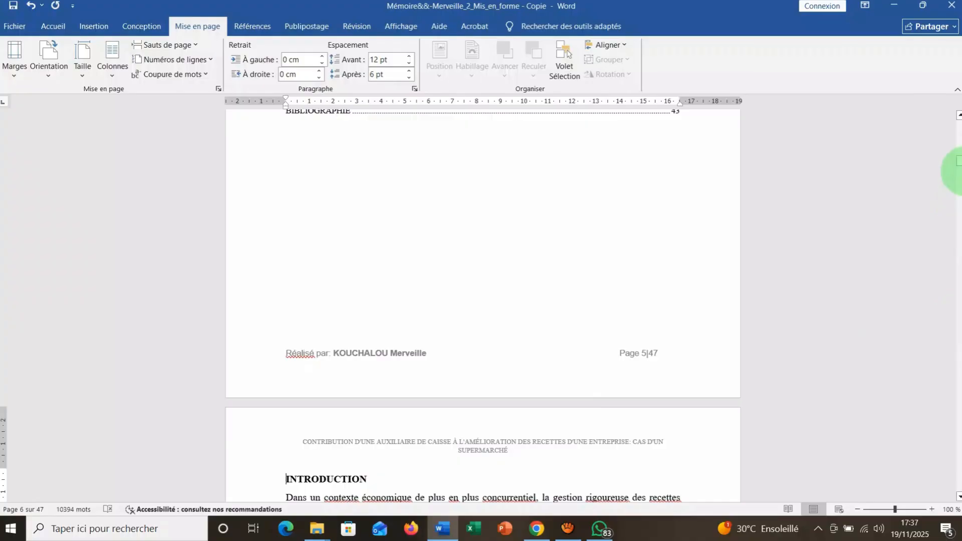
- Open the Section 2 header on the DÉCLARATION D'ENGAGEMENT page and unlink it from the previous section
left_click_drag(958, 163, 955, 129)
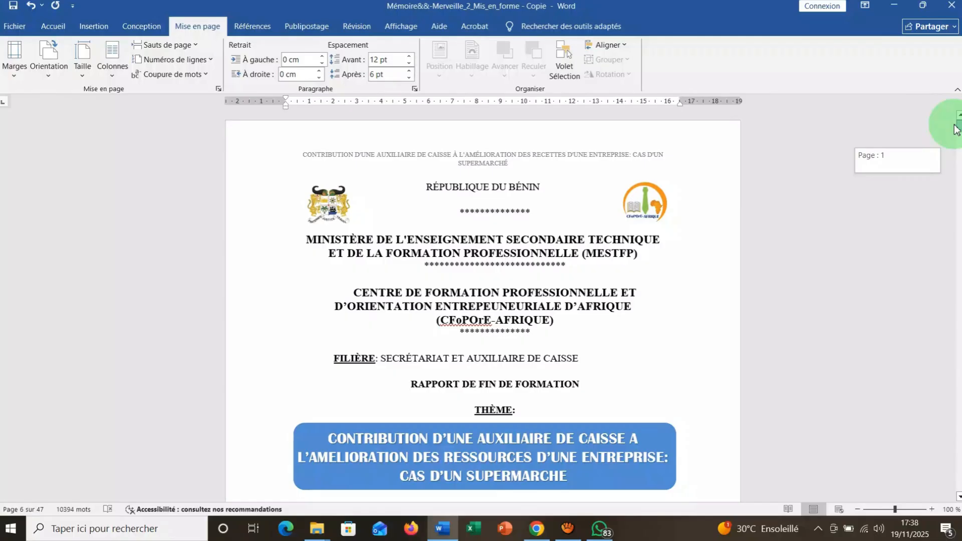
left_click_drag(955, 132, 956, 140)
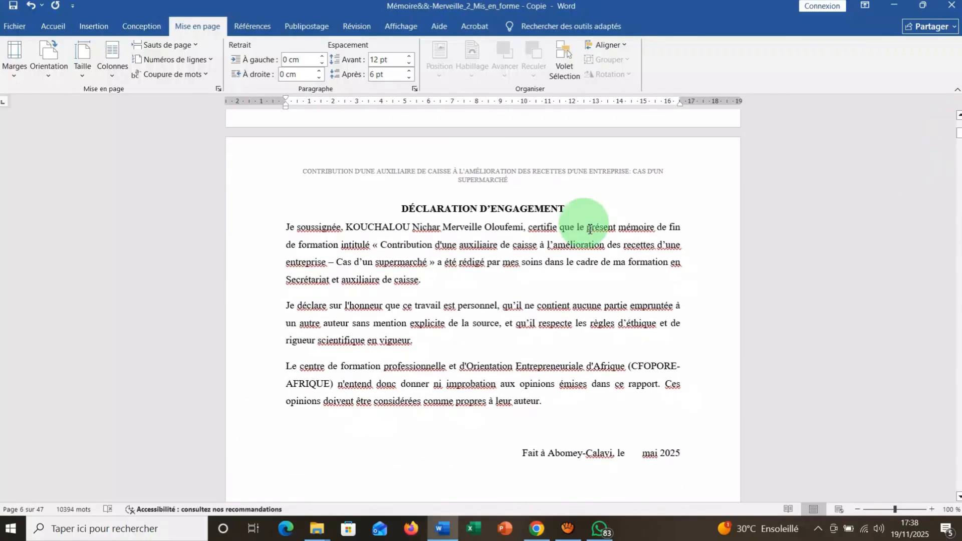
double_click(470, 178)
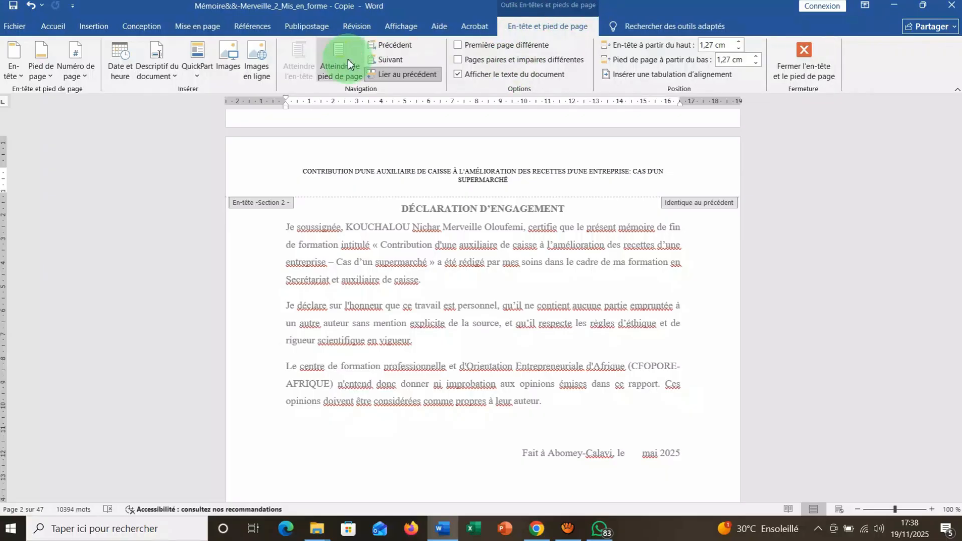
left_click(406, 73)
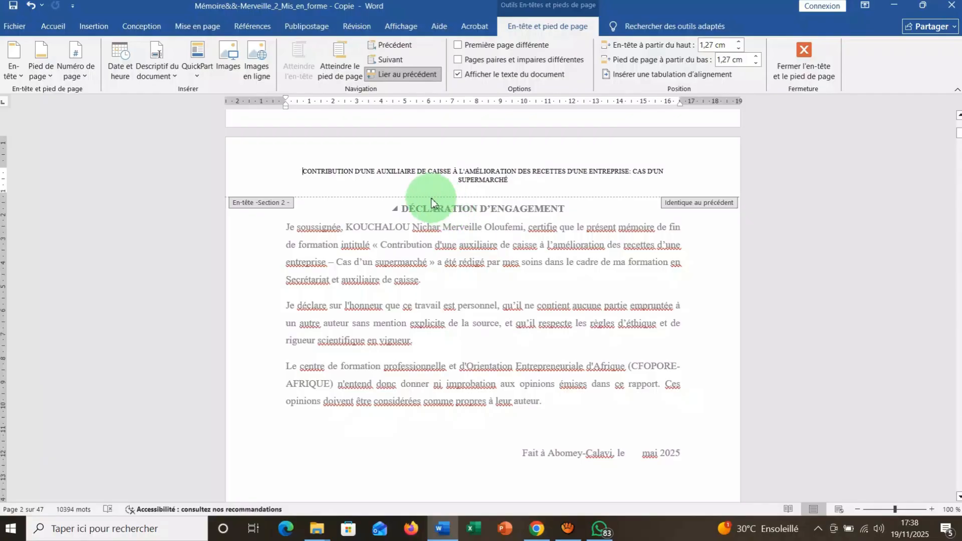
left_click(383, 76)
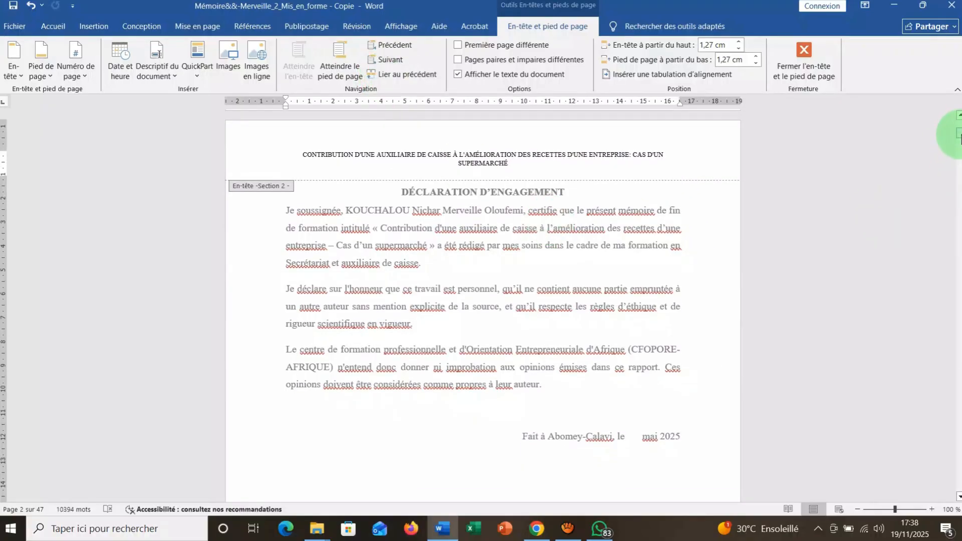
- Delete the report title text from the Section 1 header on the cover page
scroll(958, 134, "up", 10)
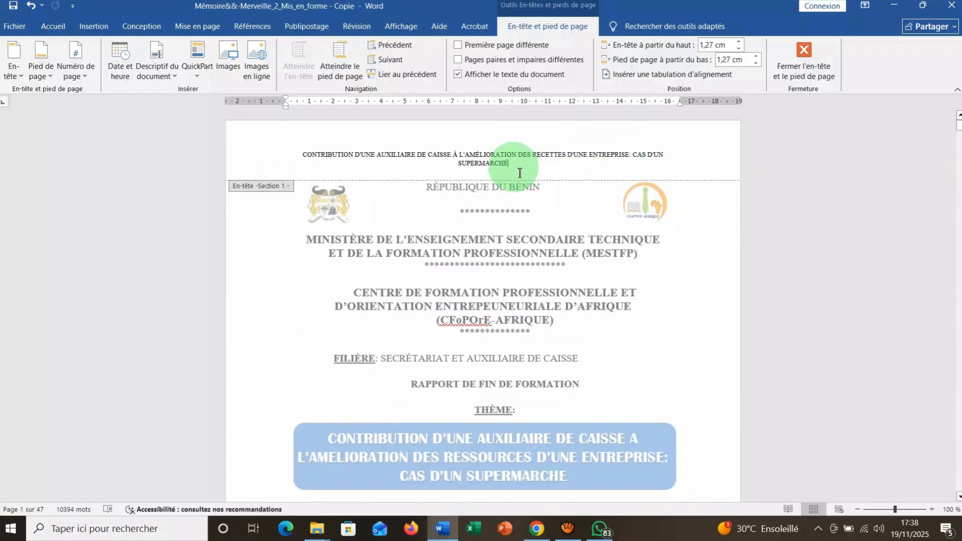
left_click_drag(519, 173, 310, 159)
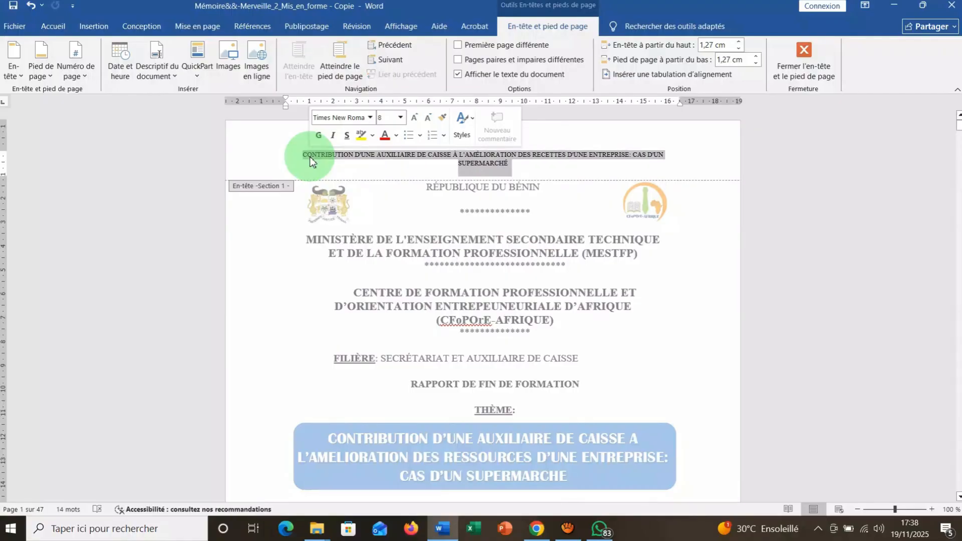
key("Delete")
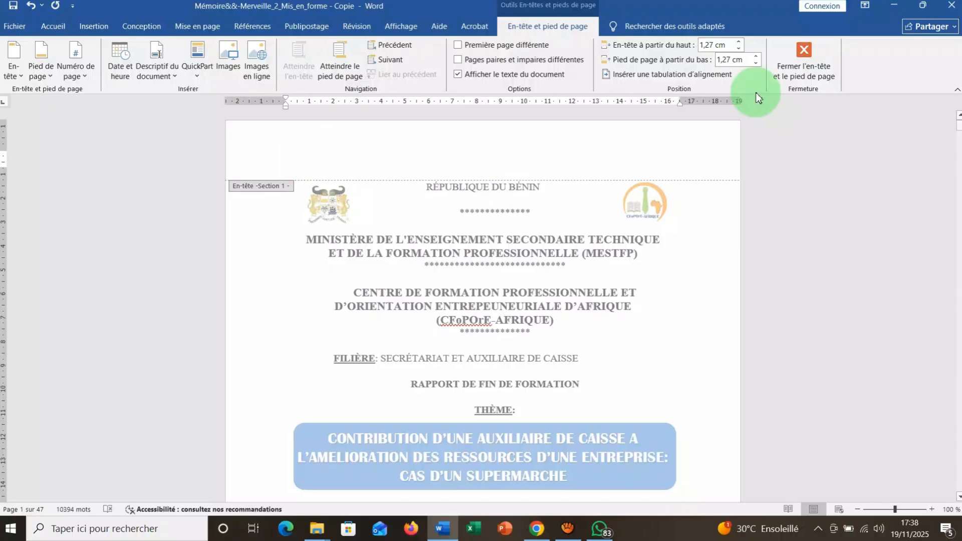
- Unlink the Section 2 footer from the previous section
left_click_drag(959, 131, 959, 144)
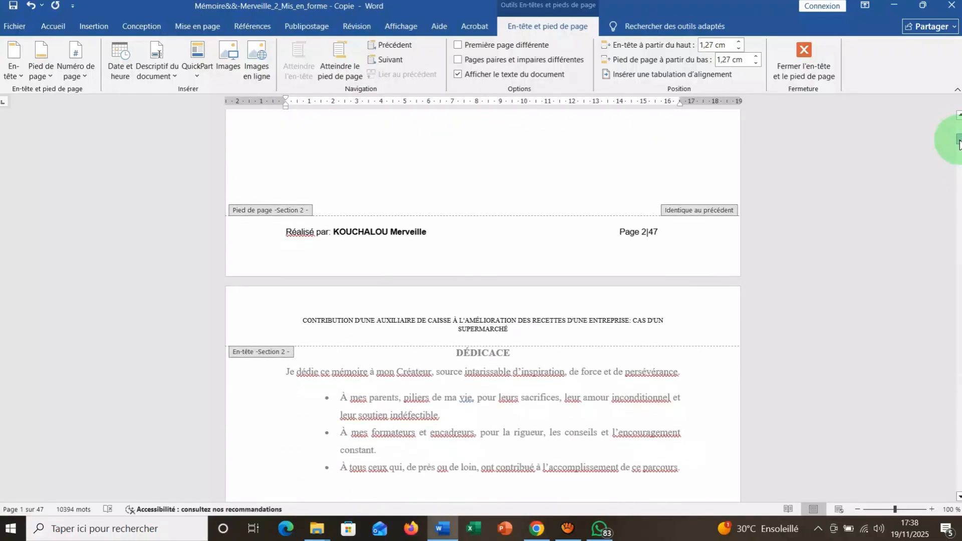
left_click(436, 242)
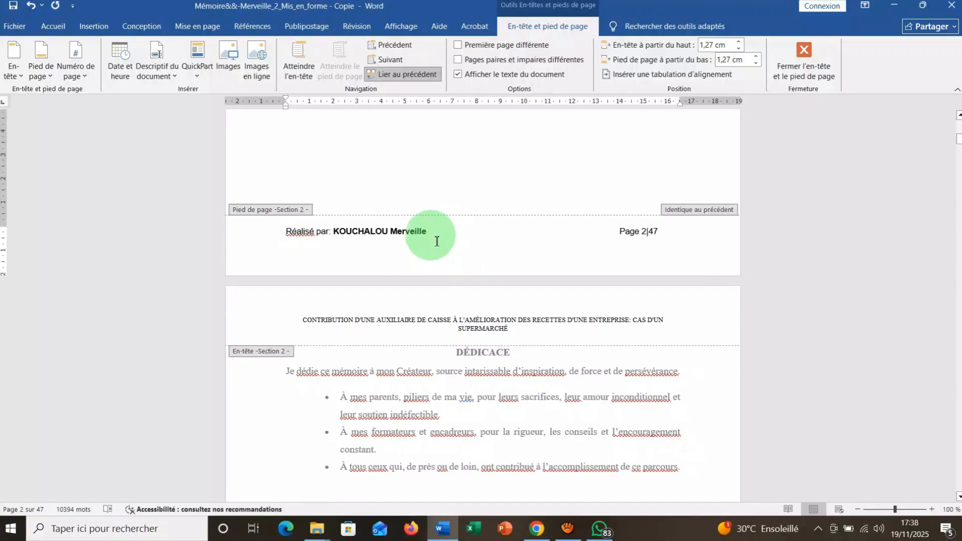
left_click(393, 75)
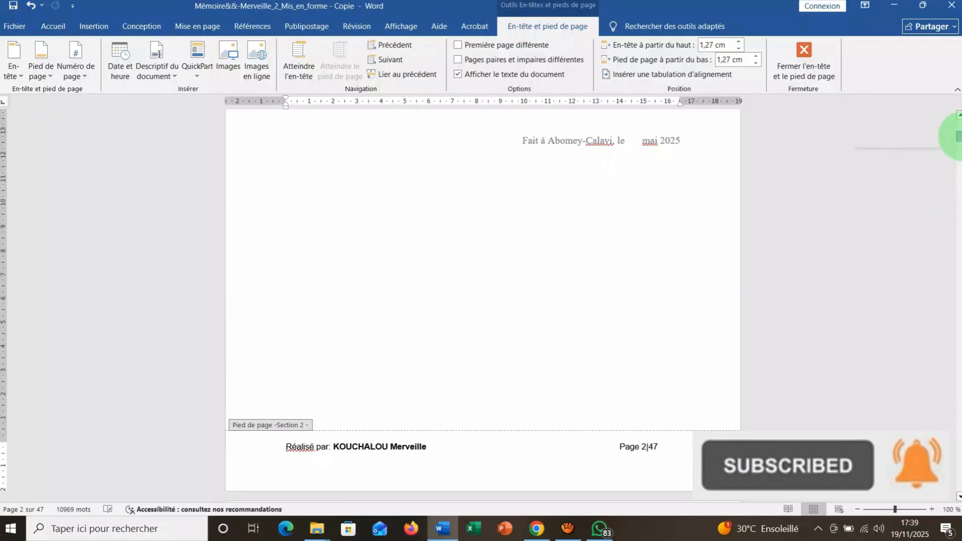
- Delete the author credit and page number from the Section 1 footer on the cover page
scroll(954, 136, "up", 8)
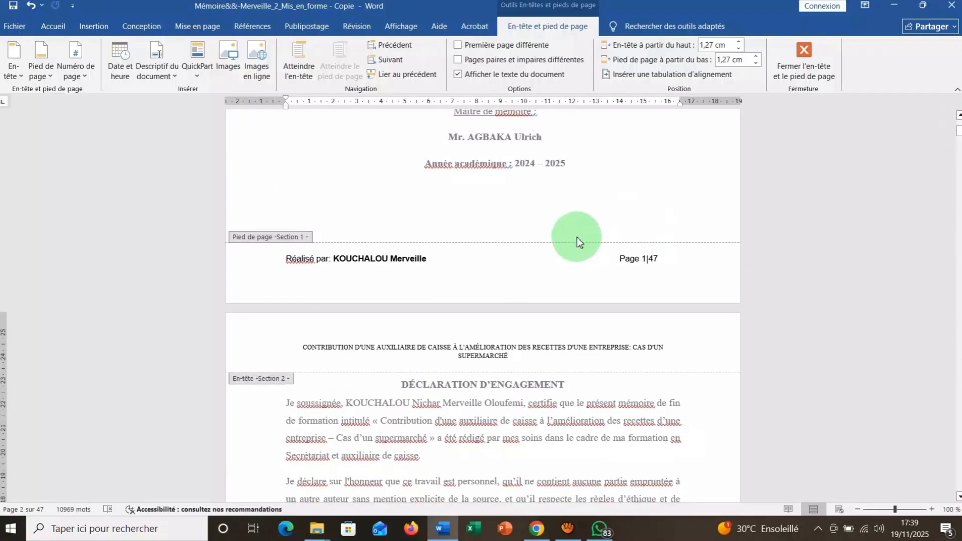
triple_click(291, 266)
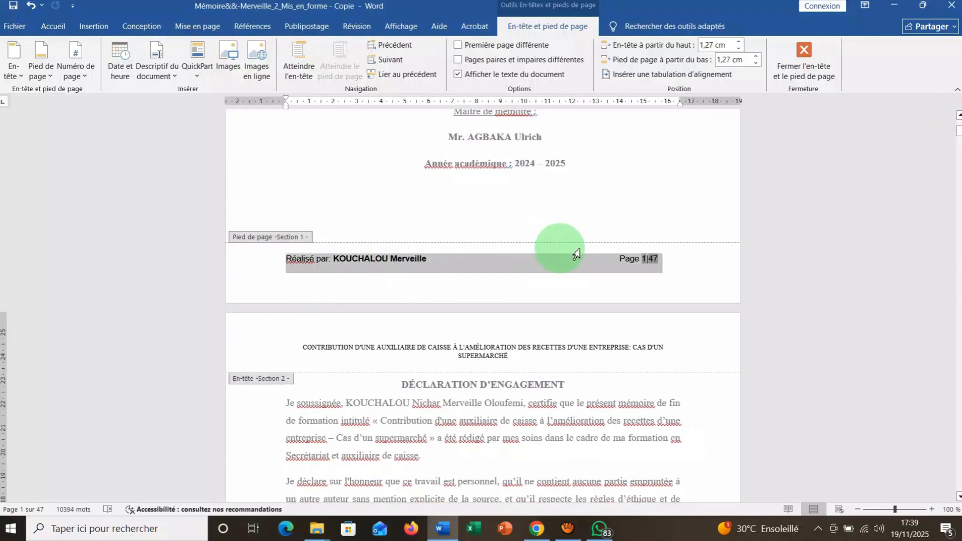
key("Delete")
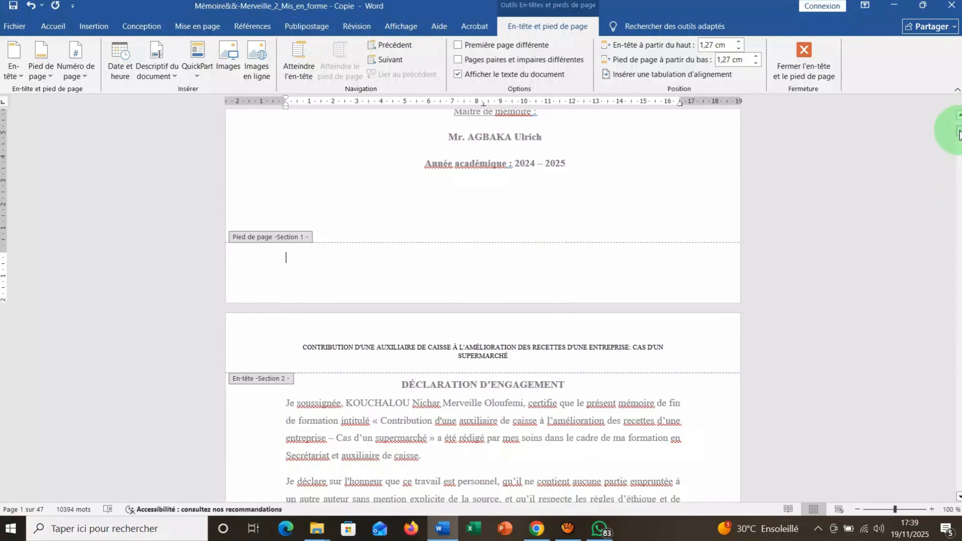
mouse_move(958, 133)
left_mouse_down()
mouse_move(958, 143)
mouse_move(958, 134)
left_mouse_up()
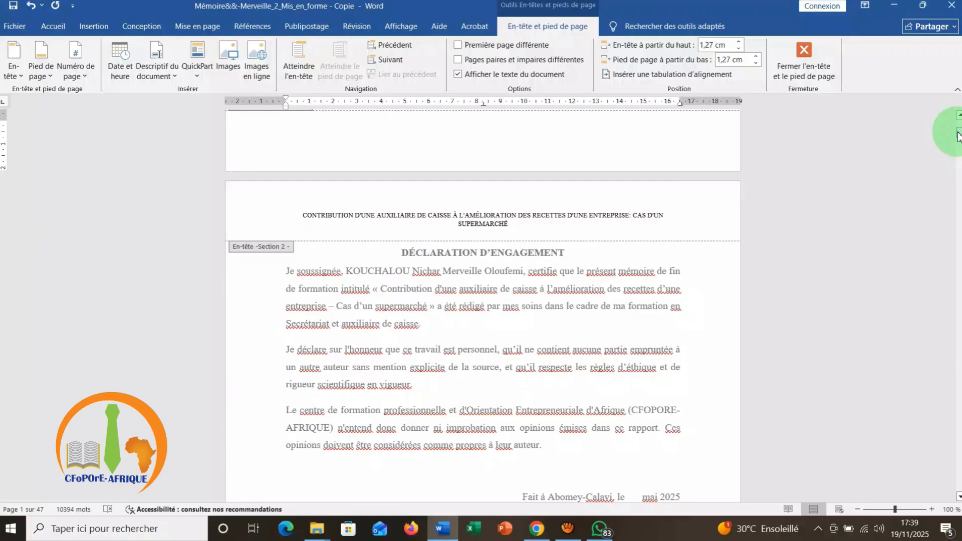
- Open the Section 3 header on the INTRODUCTION page and unlink it from the previous section
double_click(591, 336)
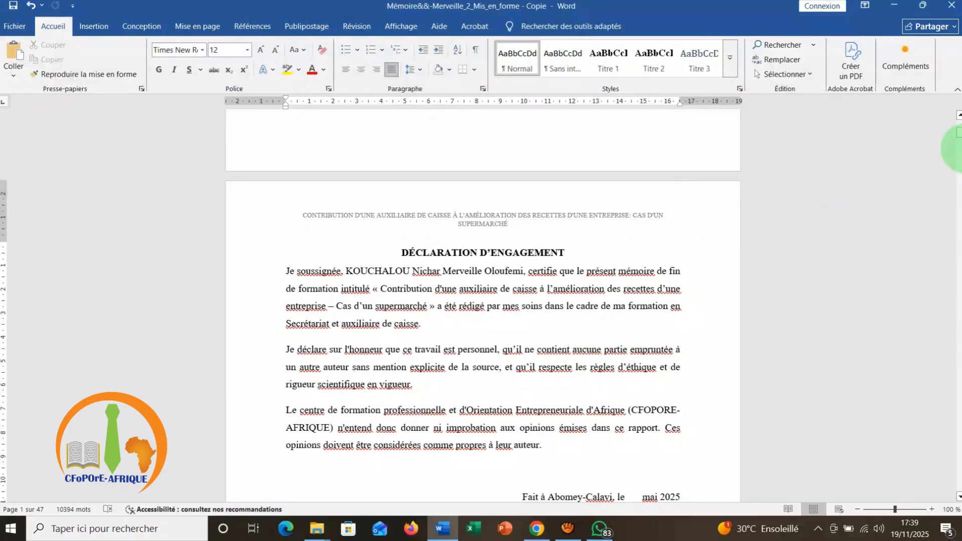
left_click_drag(958, 131, 957, 163)
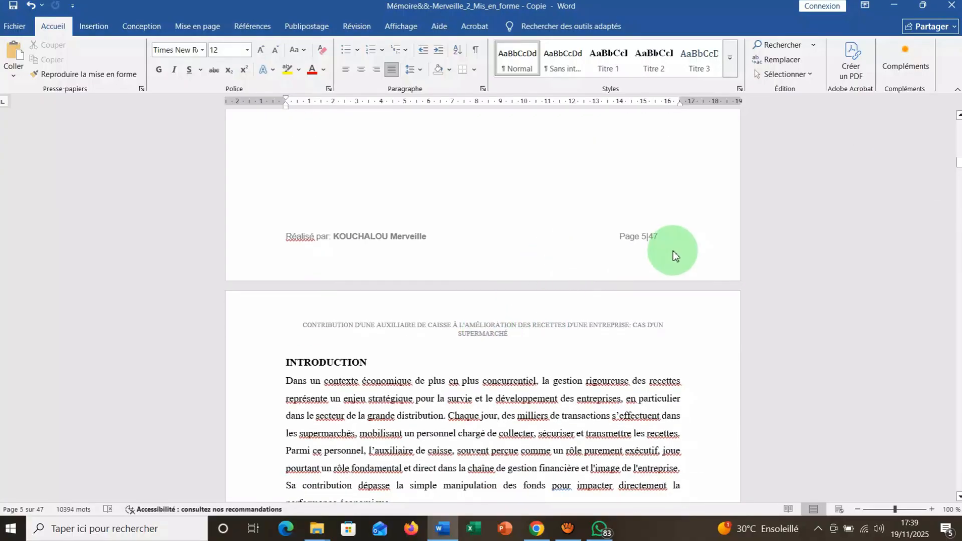
double_click(473, 328)
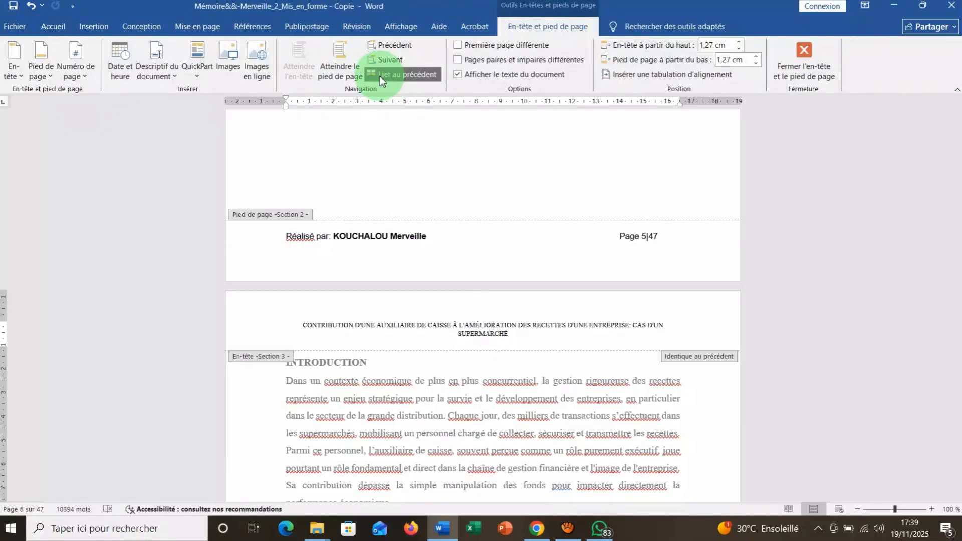
left_click(381, 77)
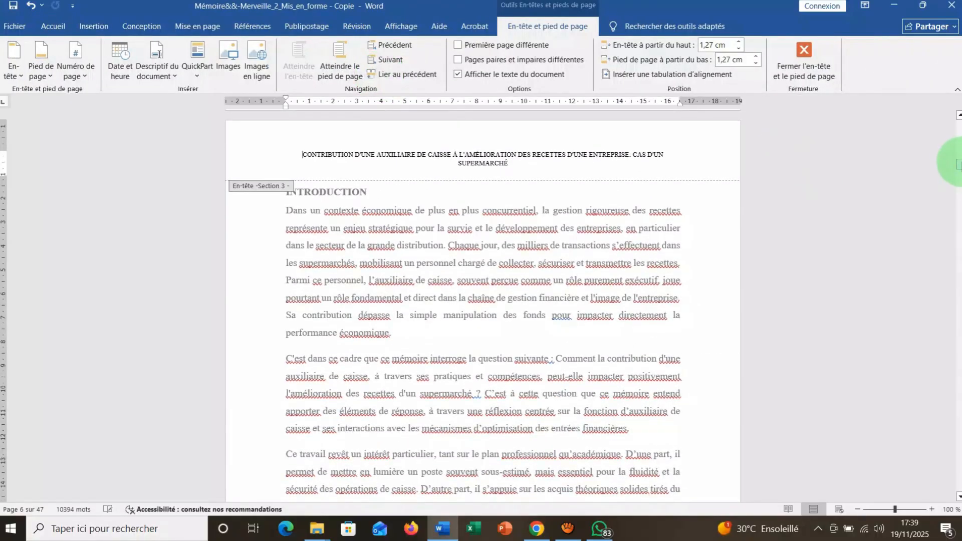
- Unlink the Section 3 footer at the end of the INTRODUCTION page from the previous section
left_click_drag(960, 162, 959, 172)
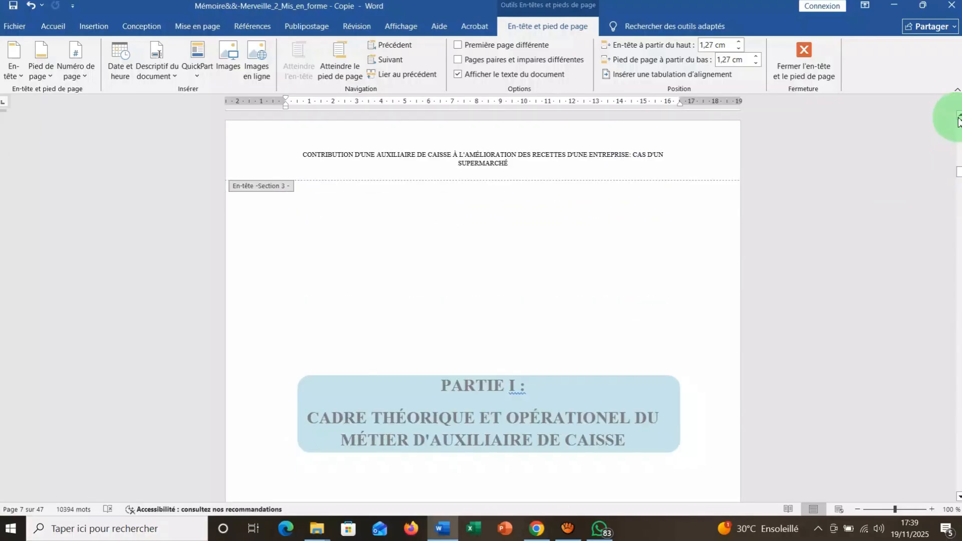
scroll(957, 112, "up", 4)
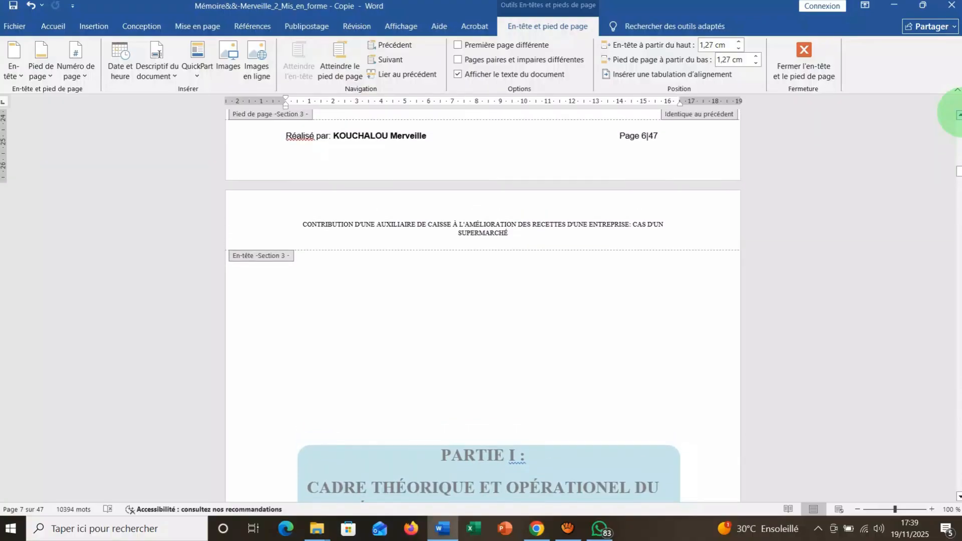
scroll(957, 111, "up", 1)
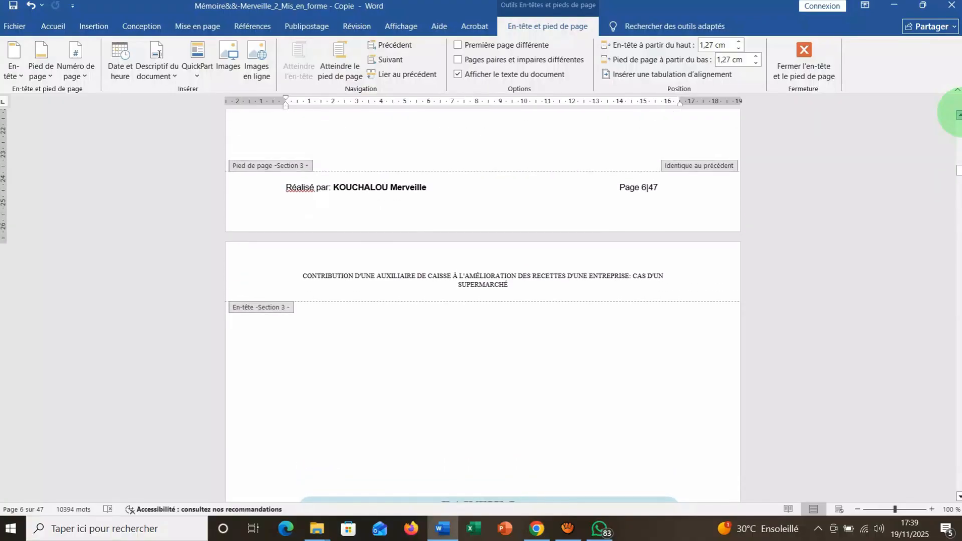
scroll(957, 111, "up", 4)
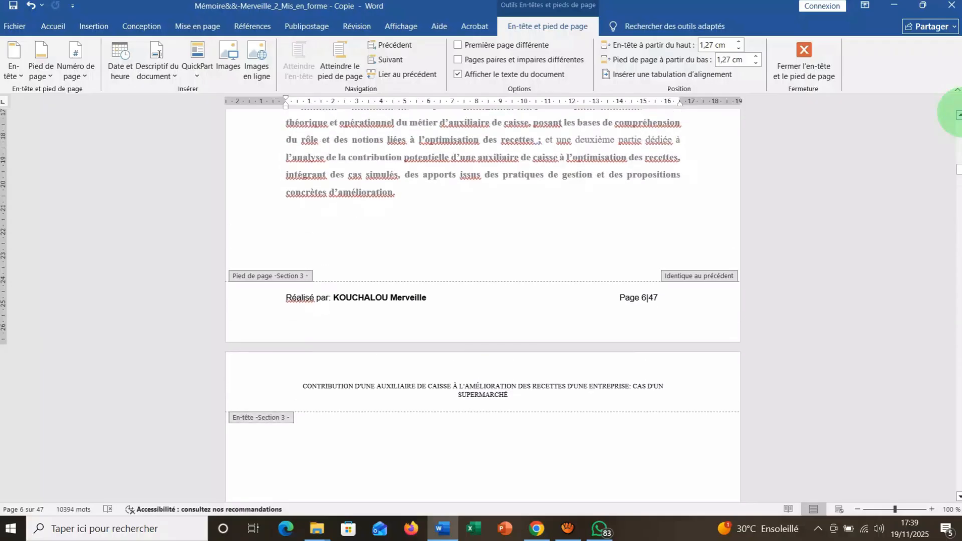
scroll(958, 111, "up", 2)
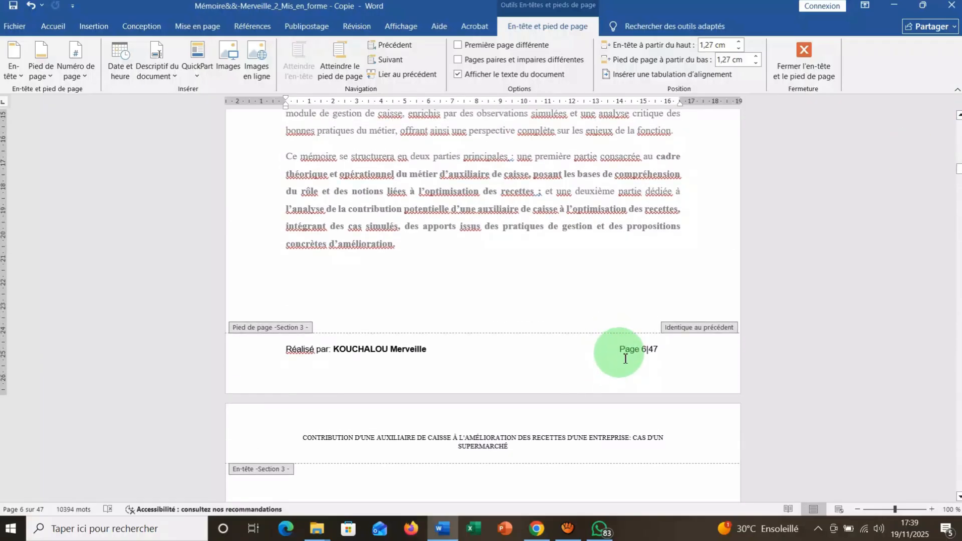
left_click(398, 63)
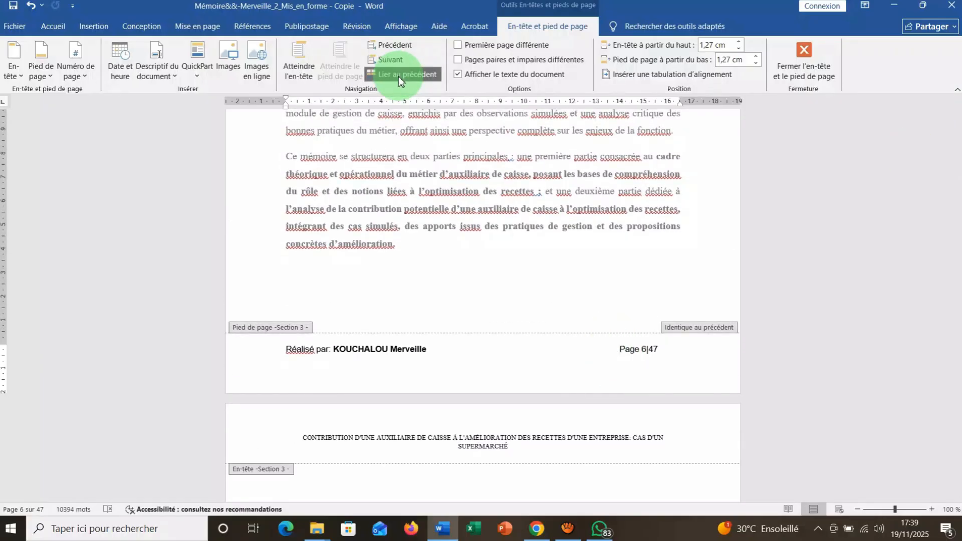
left_click(398, 76)
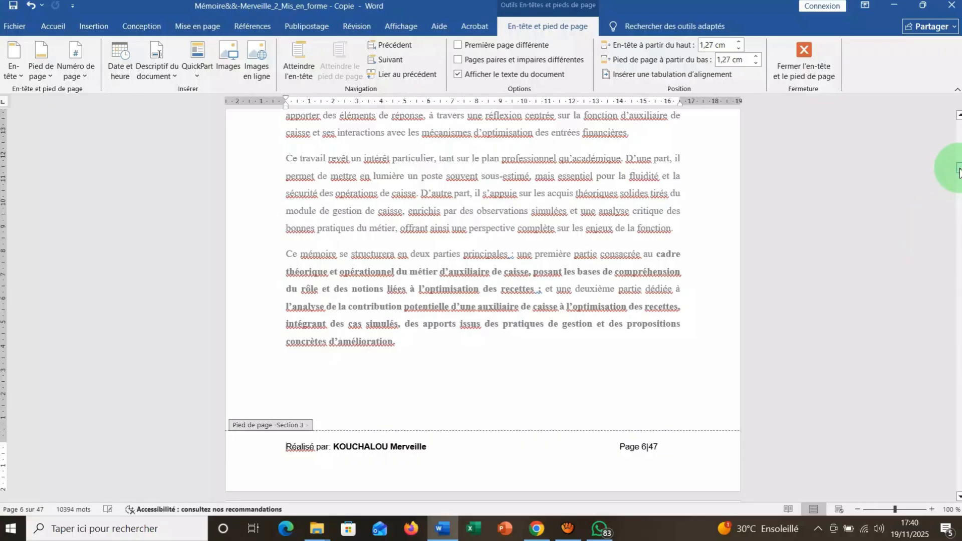
- Set the Section 2 page numbers to the i, ii, iii format, starting at i
left_click_drag(958, 170, 958, 144)
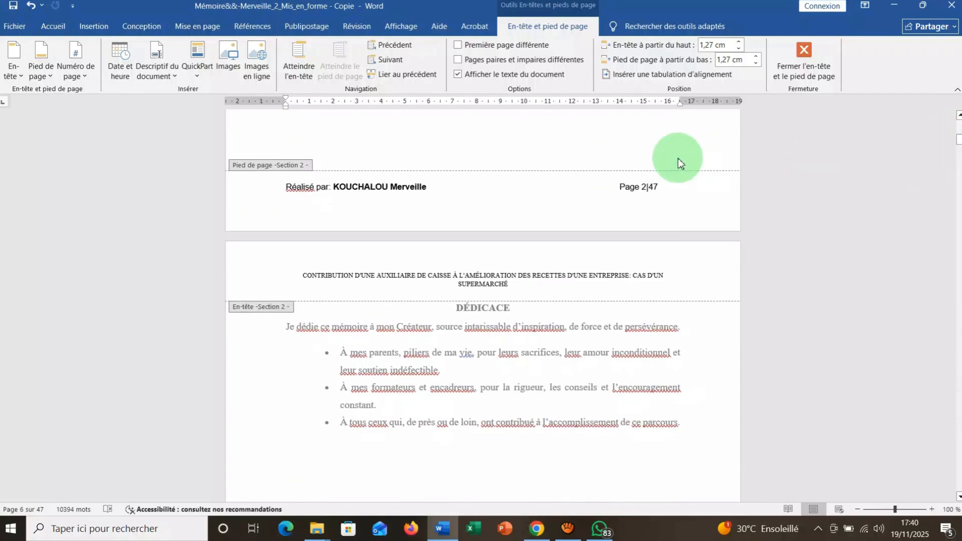
left_click(649, 194)
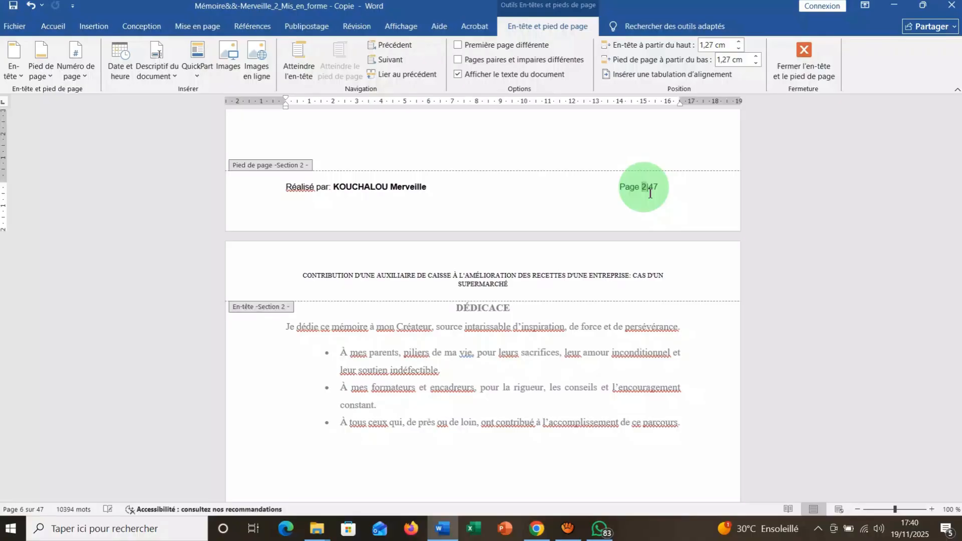
double_click(649, 194)
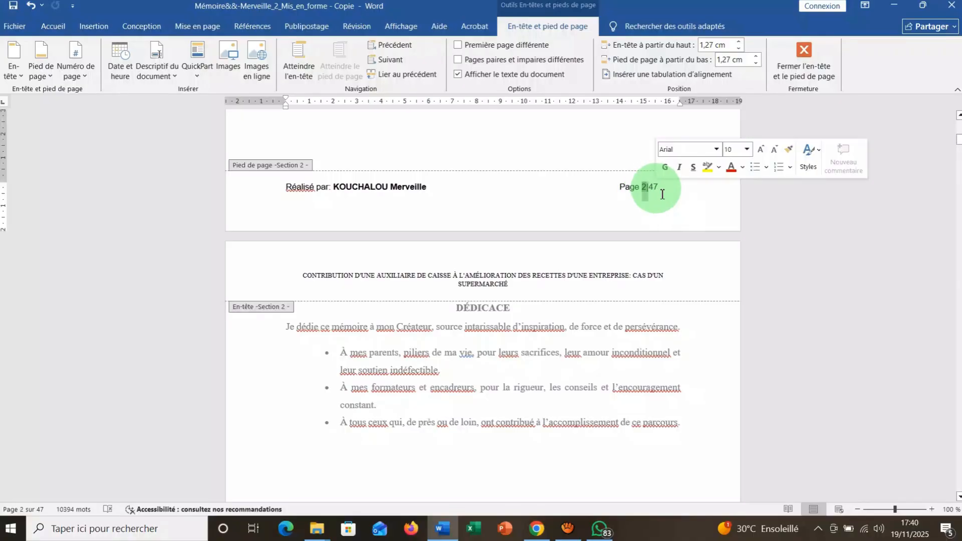
left_click(84, 74)
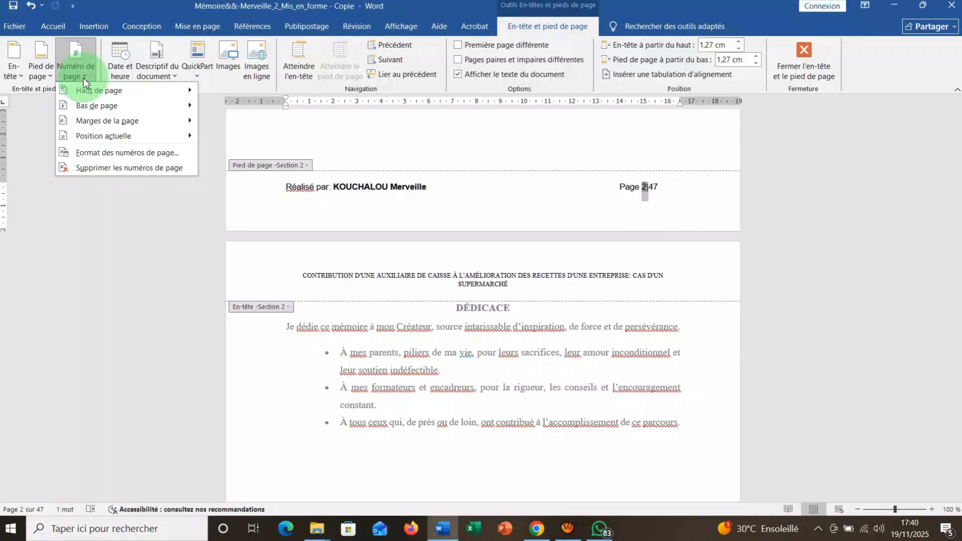
left_click(88, 154)
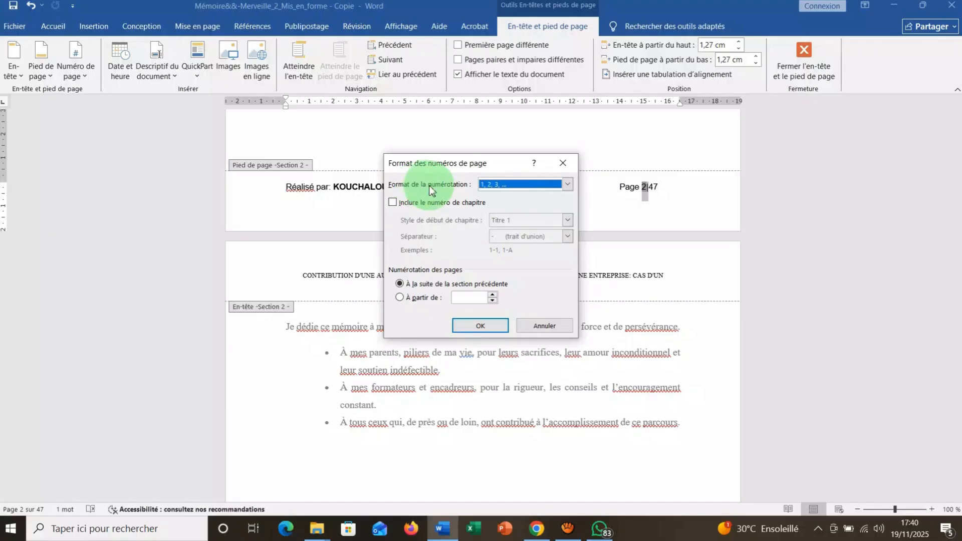
left_click(569, 185)
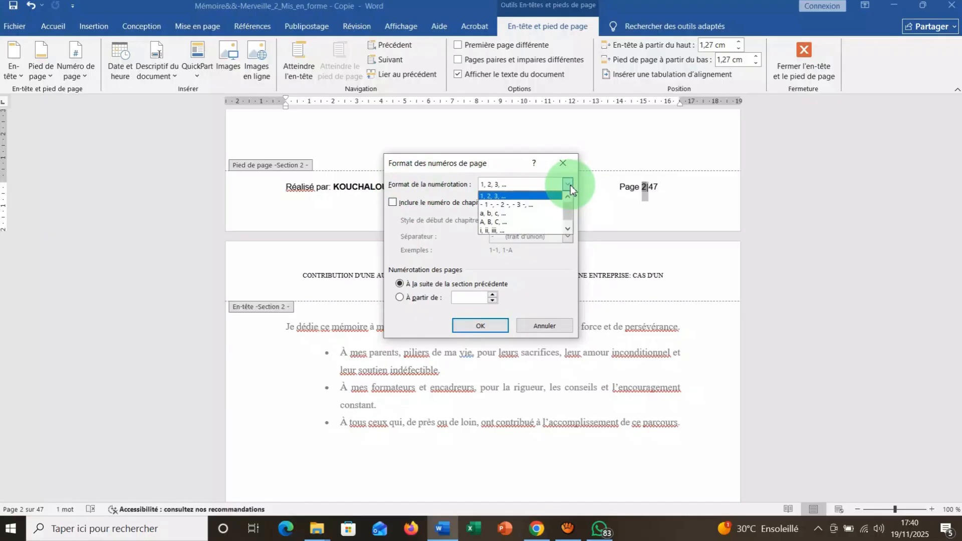
left_click(523, 231)
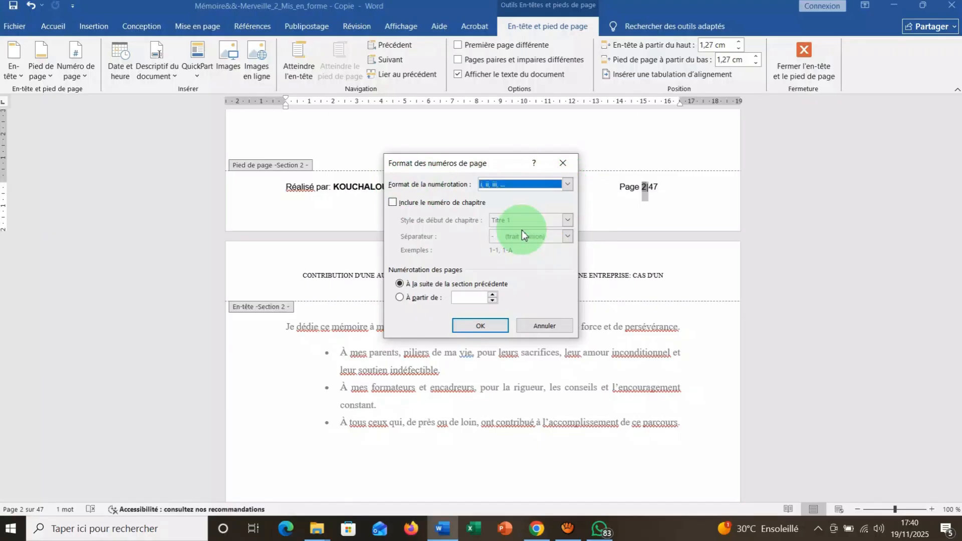
left_click(399, 297)
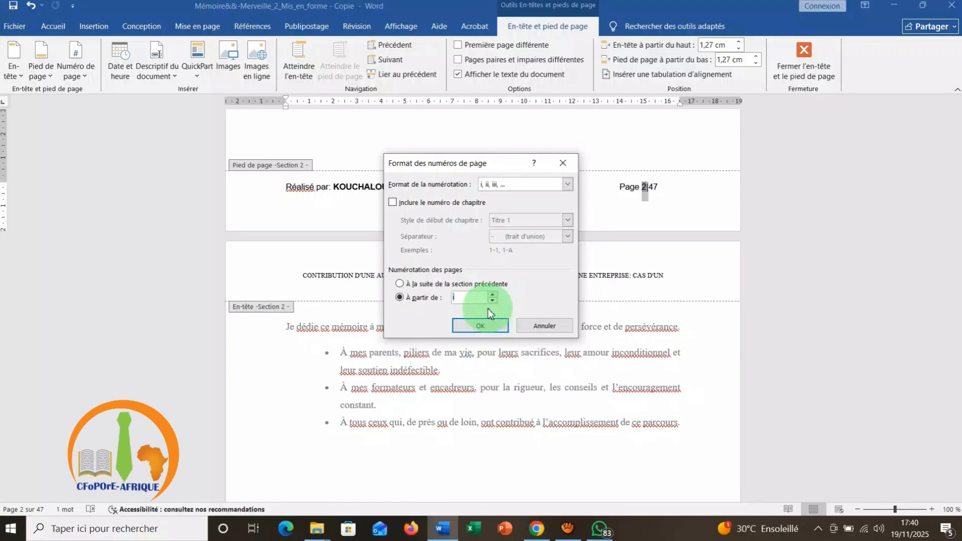
left_click(479, 325)
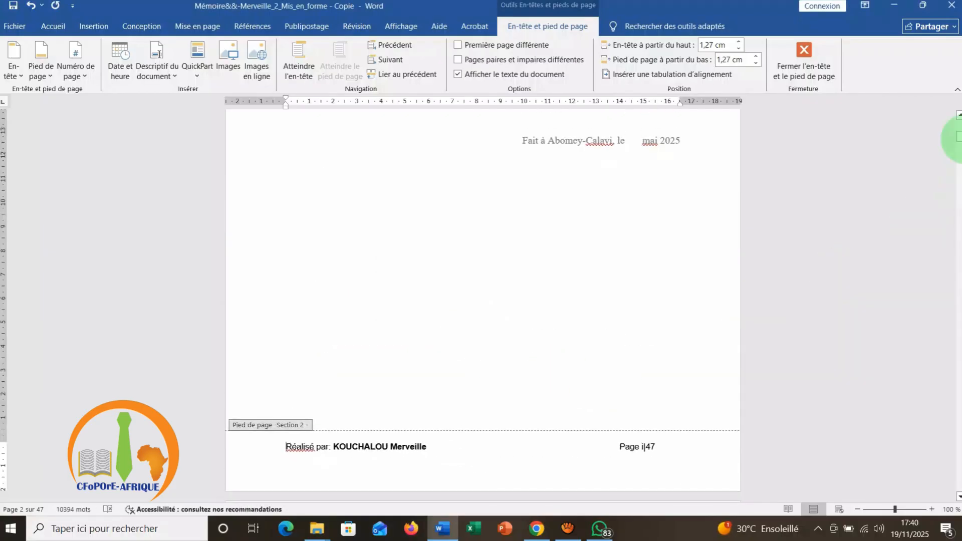
- Replace the Section 2 footer content with a Numéro normal 3 bottom-of-page number and remove the empty line beneath it
left_click_drag(959, 136, 959, 142)
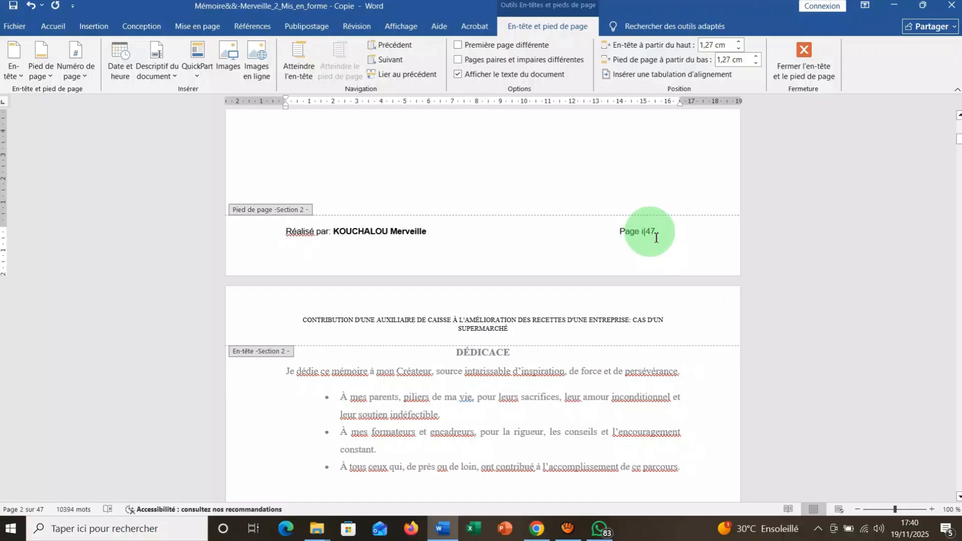
left_click_drag(656, 233, 285, 232)
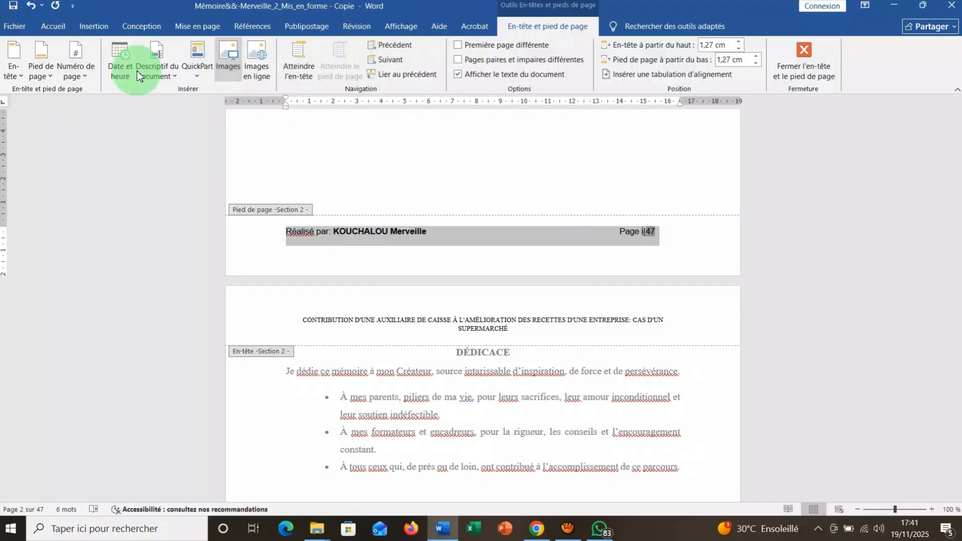
left_click(79, 75)
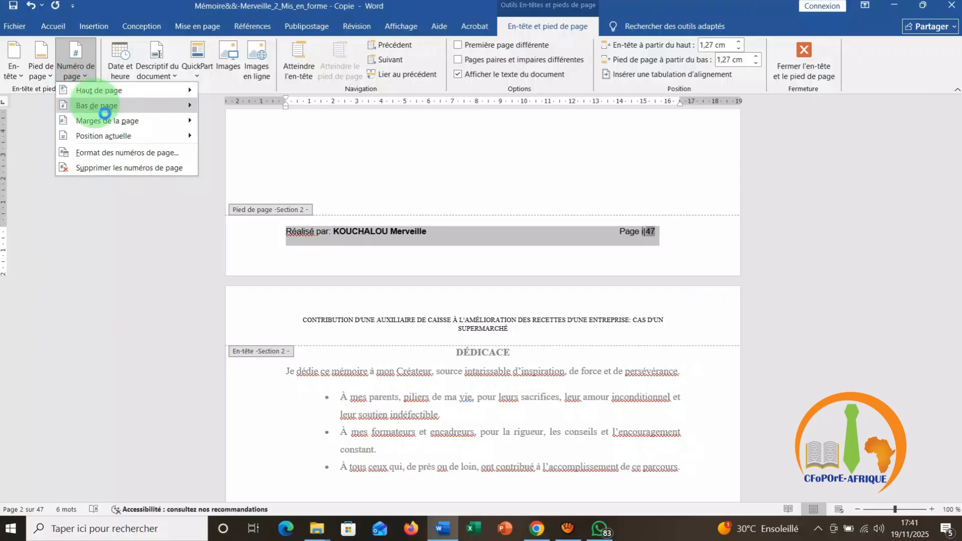
left_click(105, 112)
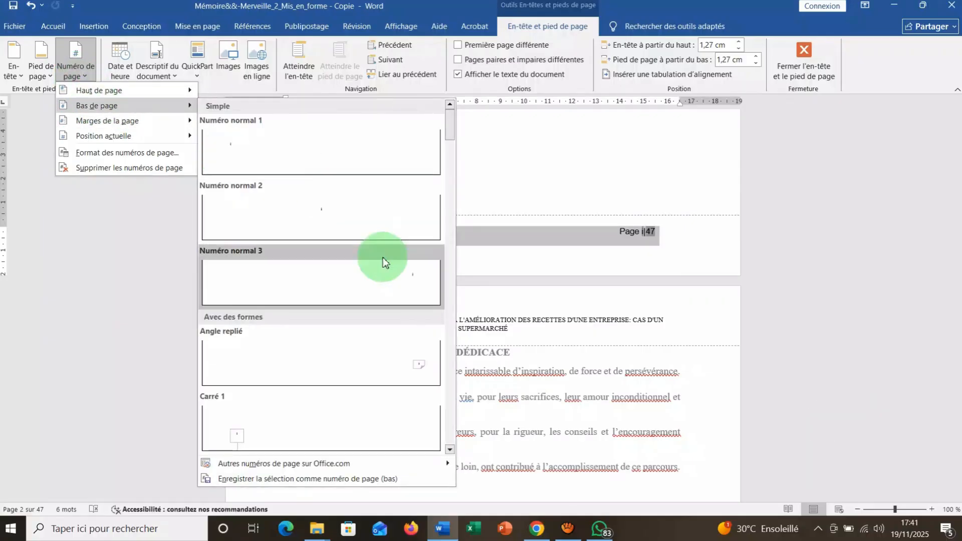
left_click(398, 289)
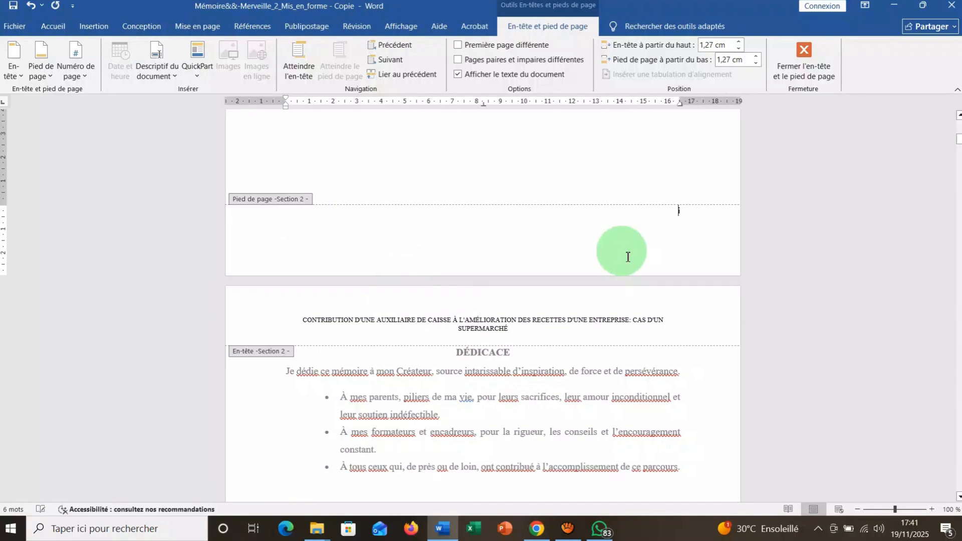
left_click(682, 253)
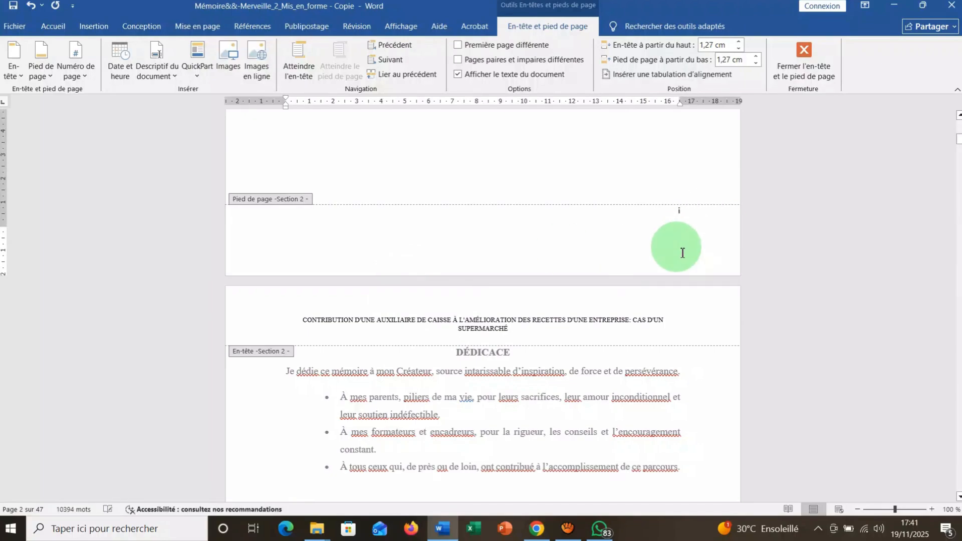
key("BackSpace")
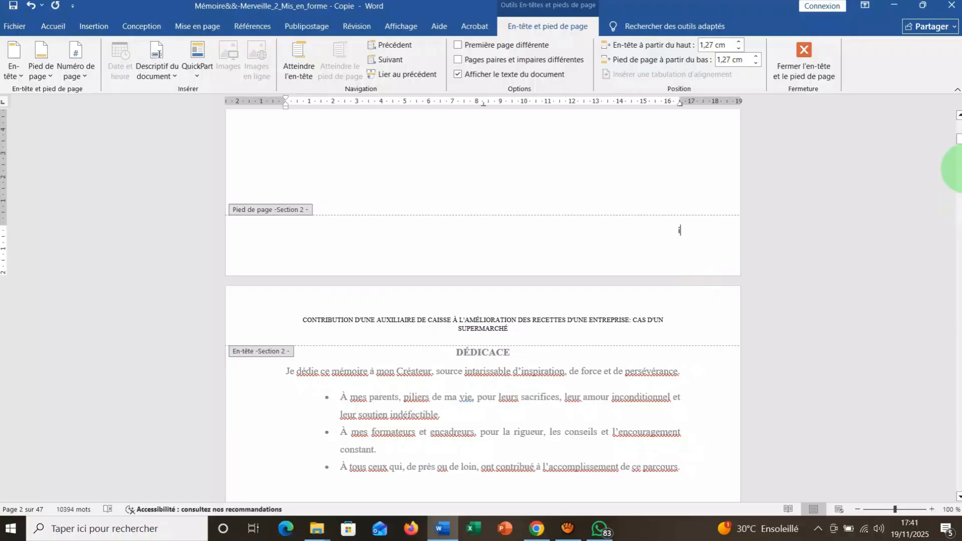
- Copy the author credit, without the page number, from the Section 3 footer below the introduction
left_click_drag(959, 144, 959, 173)
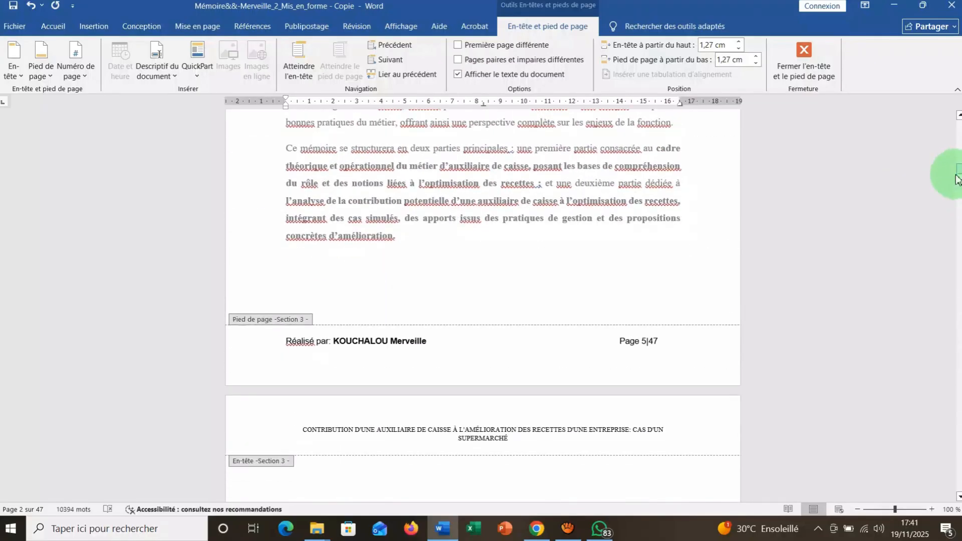
left_click(292, 344)
left_click_drag(291, 346, 436, 344)
key("ctrl+c")
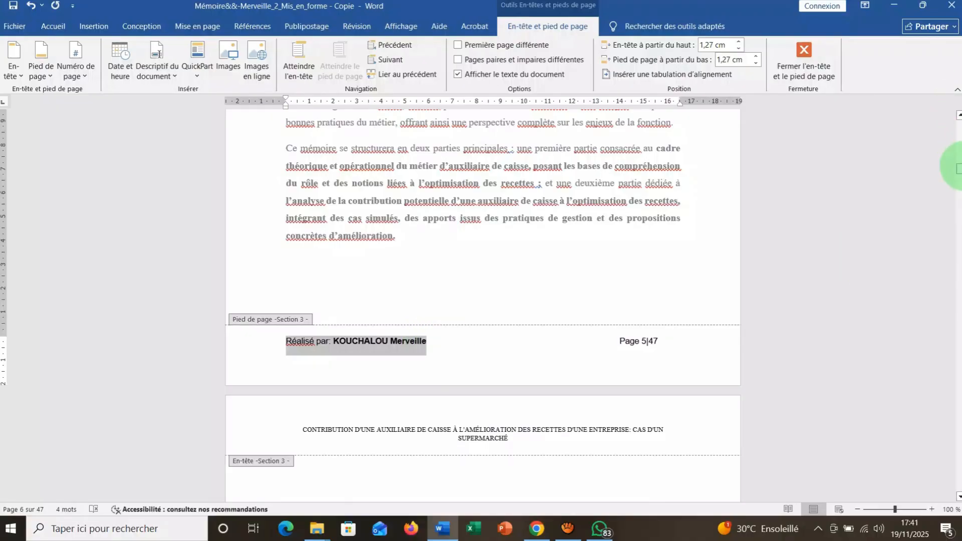
- Paste the copied author credit in front of the roman page number in the Section 2 footer
left_click_drag(957, 167, 957, 155)
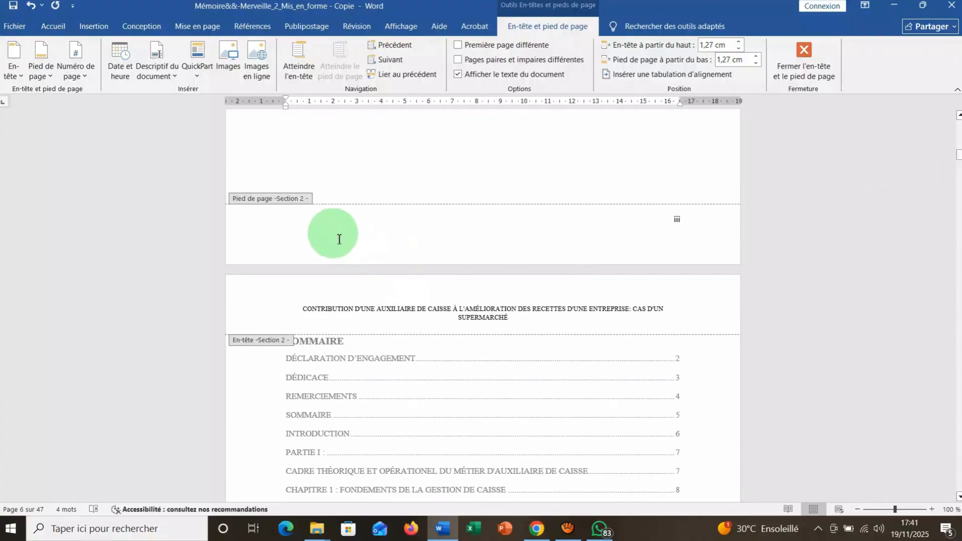
left_click(323, 228)
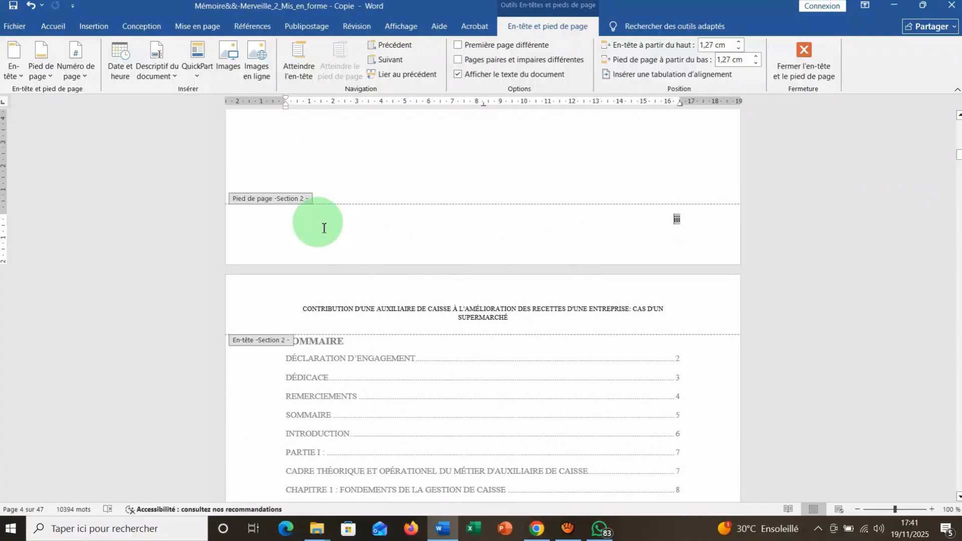
double_click(307, 228)
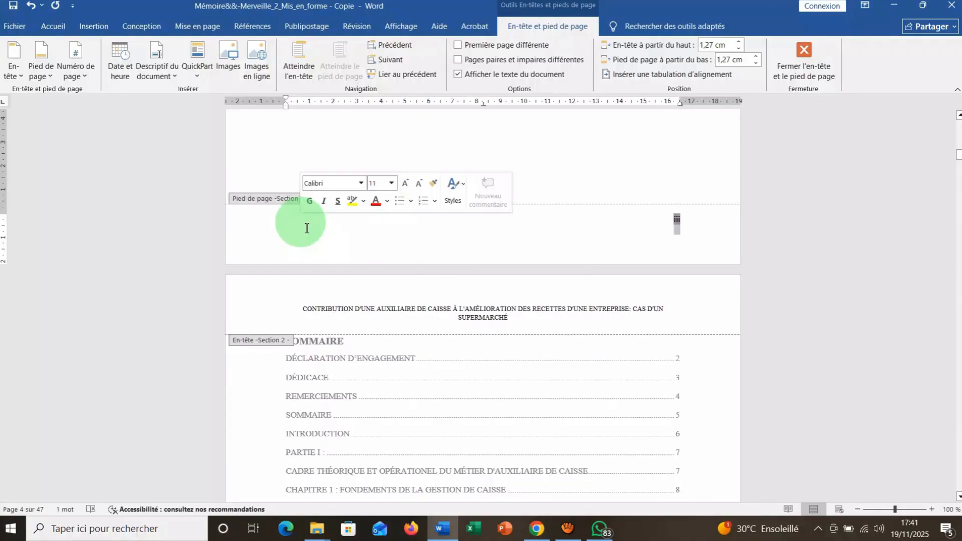
left_click(307, 228)
key("ctrl+z")
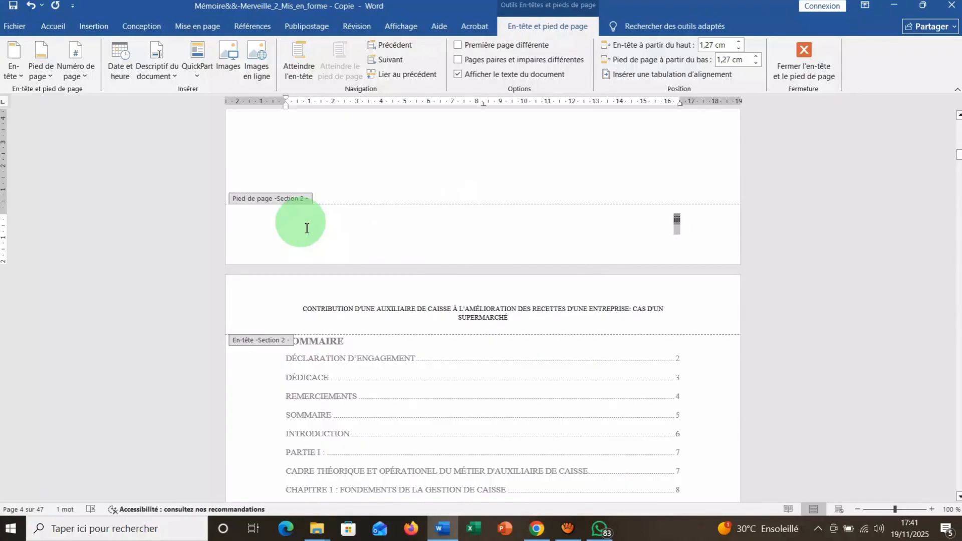
double_click(306, 228)
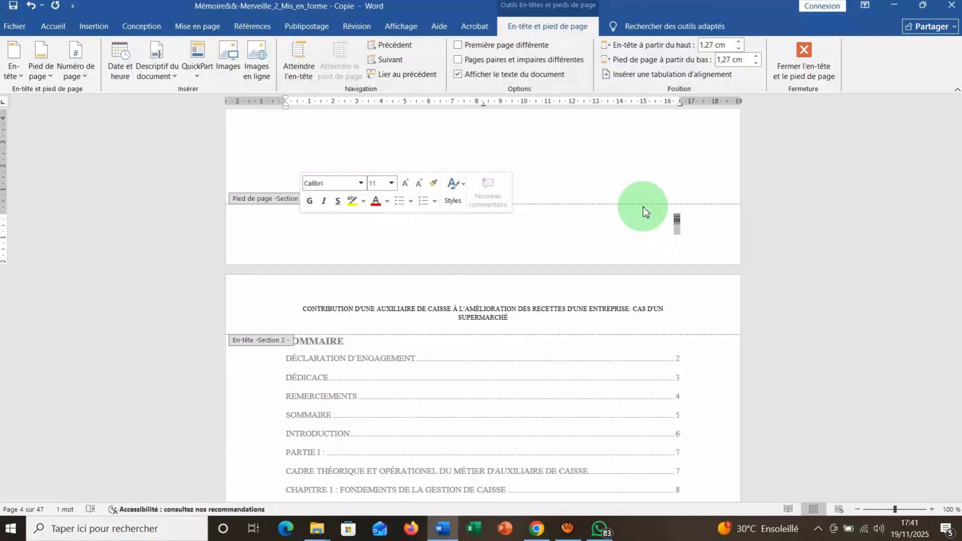
left_click(671, 221)
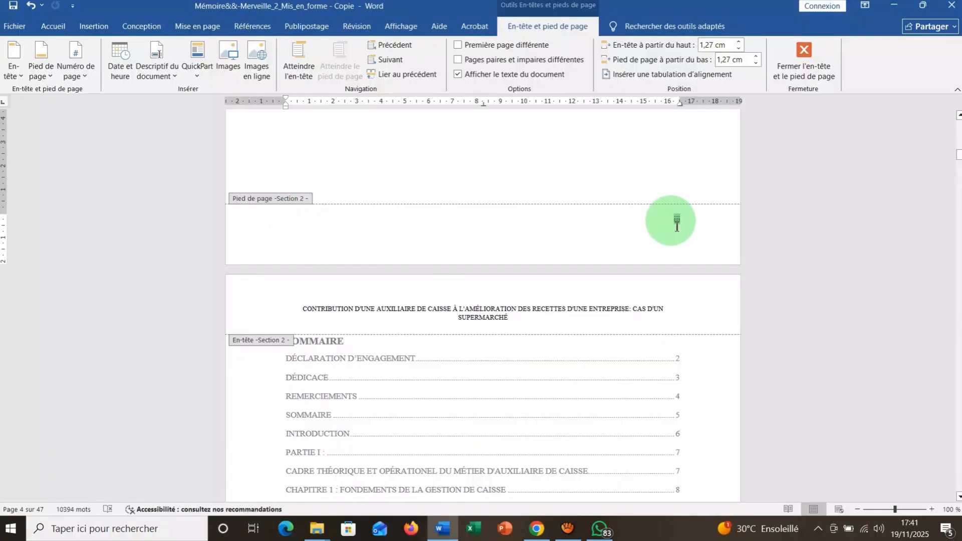
key("ctrl+v")
- Move the Section 2 author credit to the left margin and tab the page number back to the right margin
left_click(531, 221)
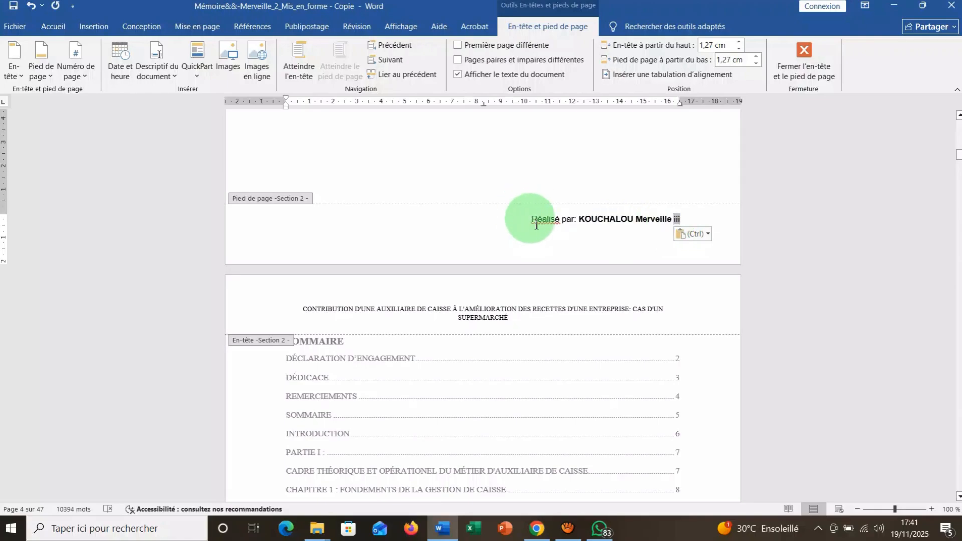
key("BackSpace")
key("BackSpace")
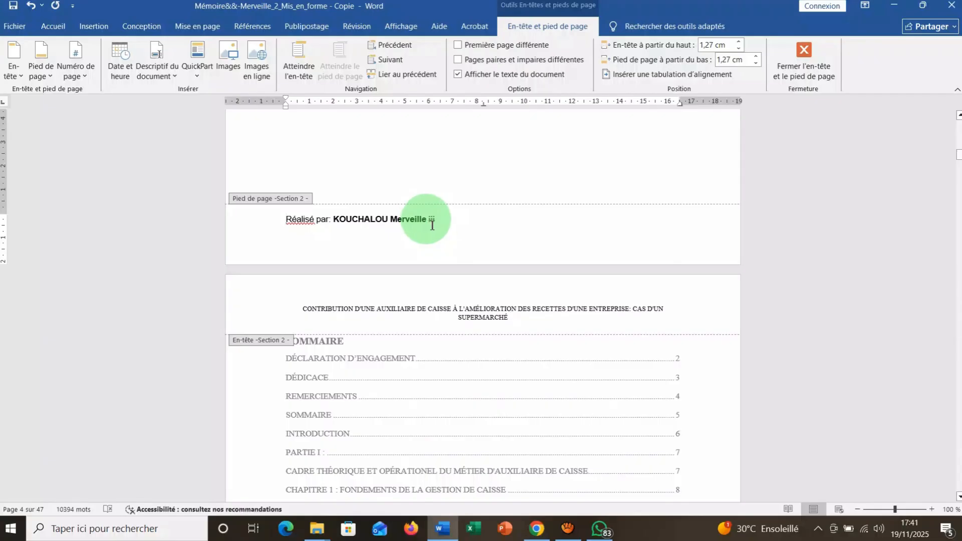
key("Tab")
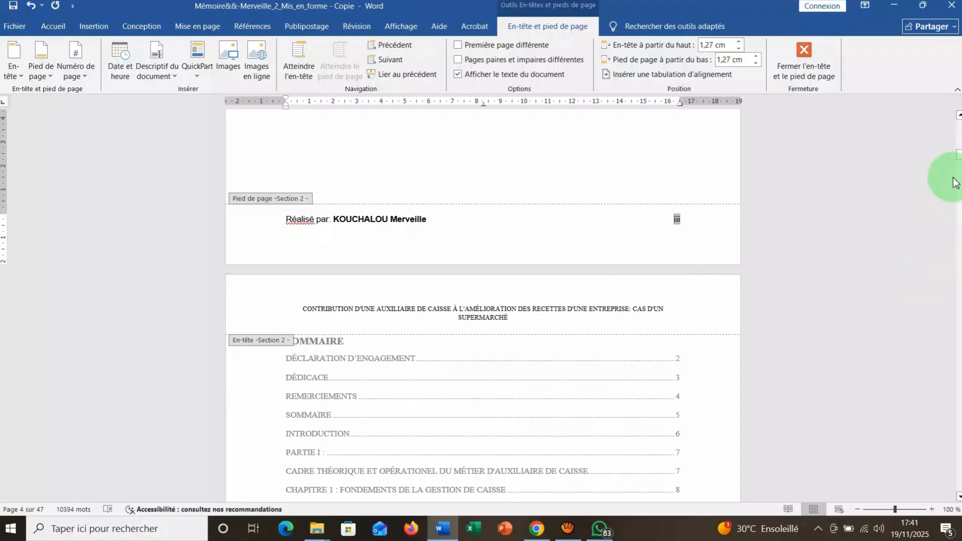
- Restart the Section 3 page numbering at 1 in the 1, 2, 3 format and return to the document body
mouse_move(958, 154)
left_mouse_down()
mouse_move(957, 135)
mouse_move(957, 154)
mouse_move(657, 102)
mouse_move(682, 139)
mouse_move(911, 176)
mouse_move(955, 155)
mouse_move(958, 171)
left_mouse_up()
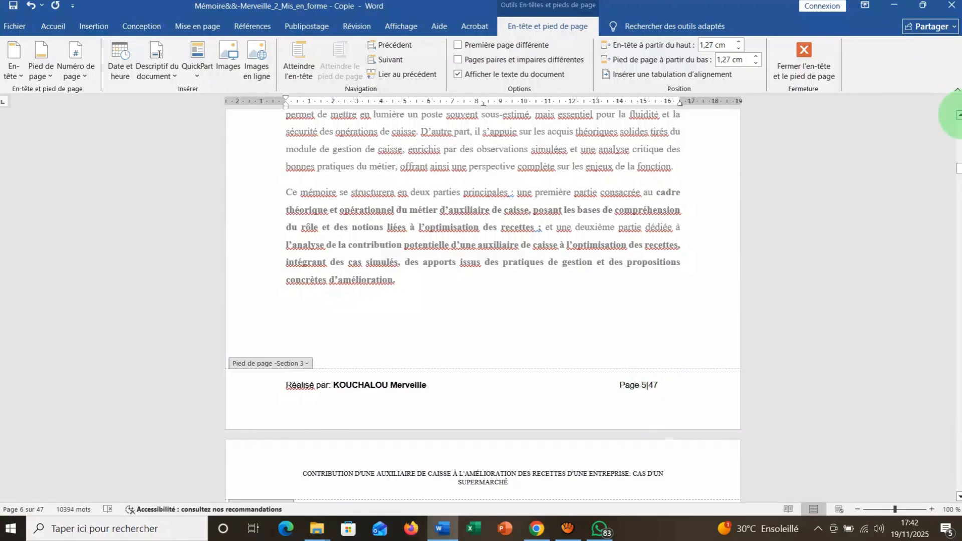
left_click(958, 116)
left_click(958, 116)
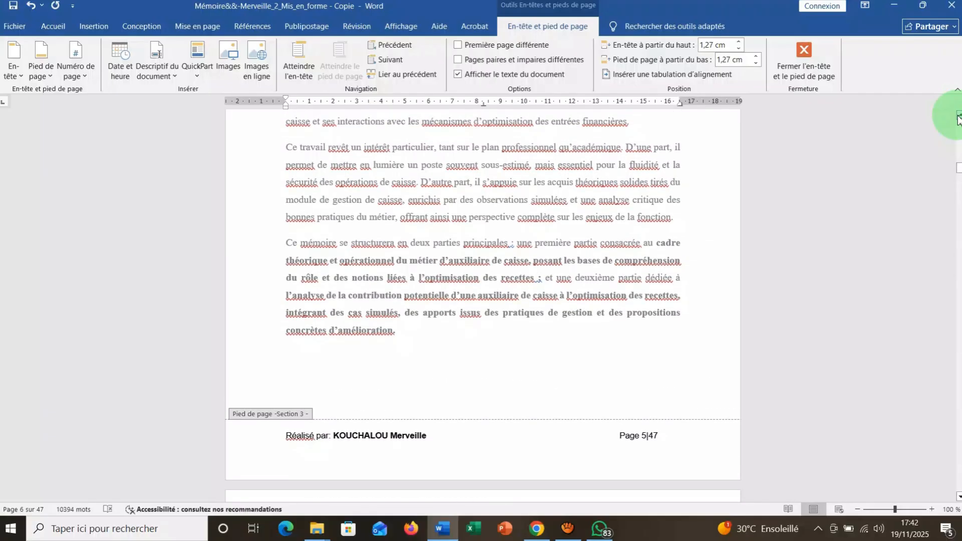
left_click(676, 358)
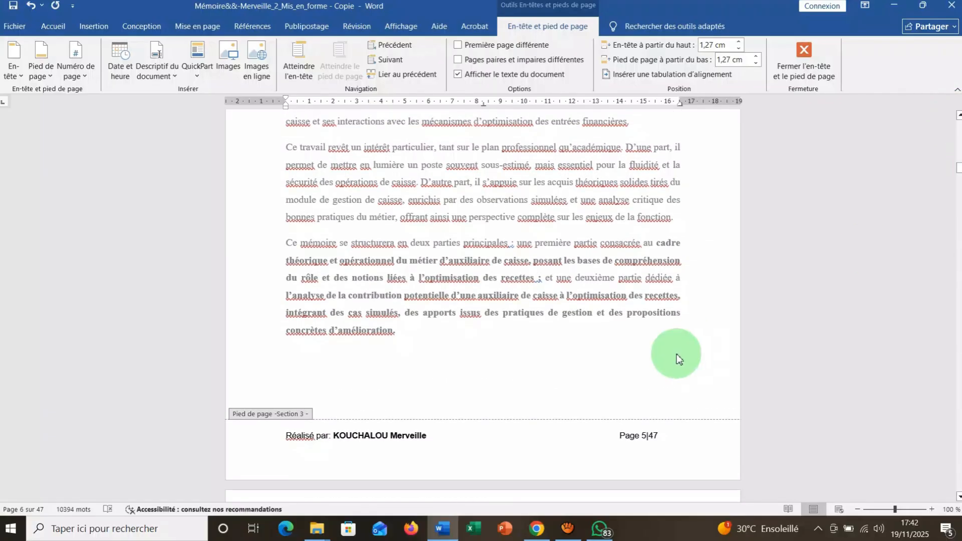
left_click(650, 444)
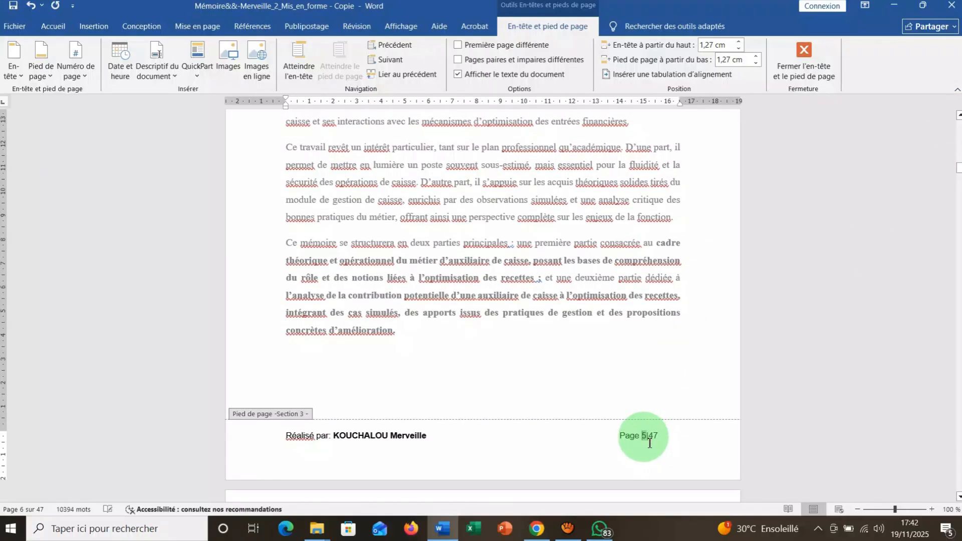
left_click(74, 79)
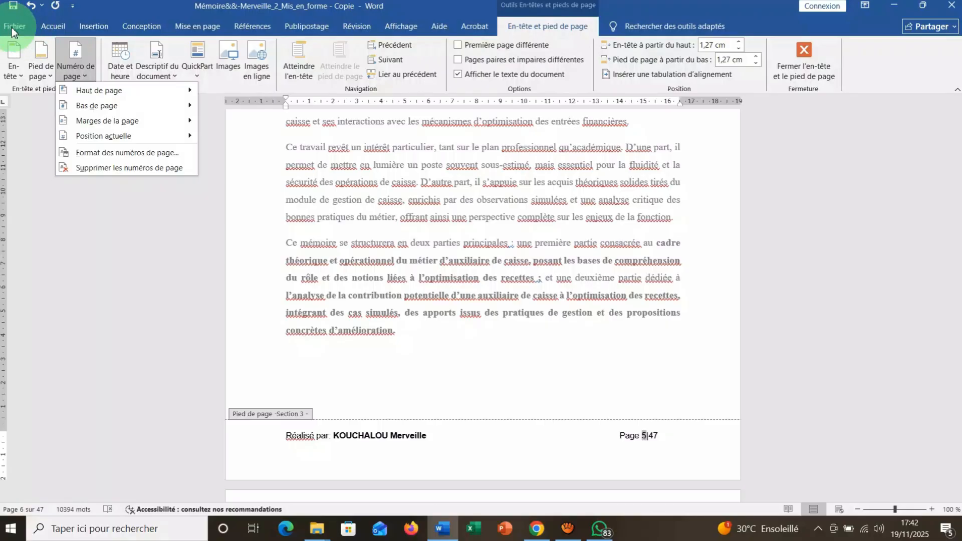
left_click(356, 169)
left_click(83, 77)
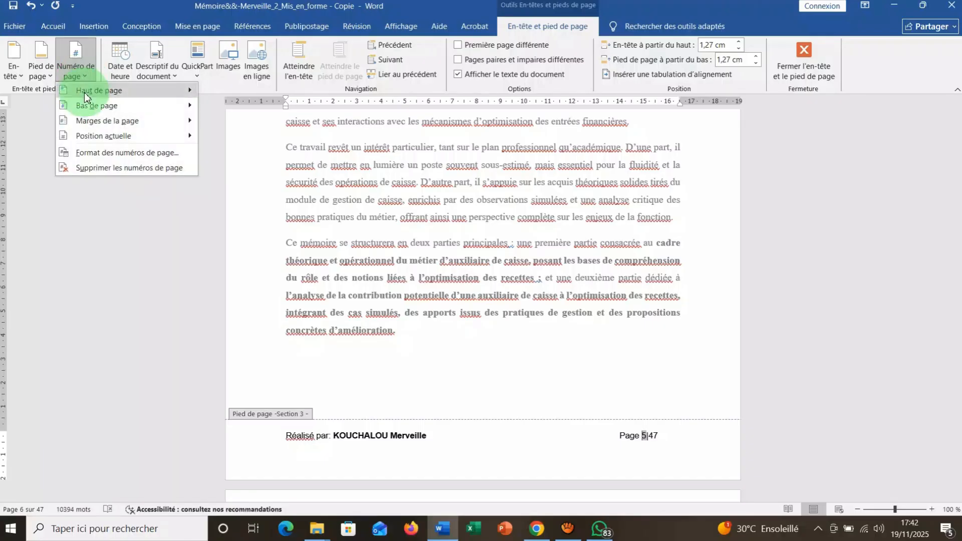
left_click(89, 153)
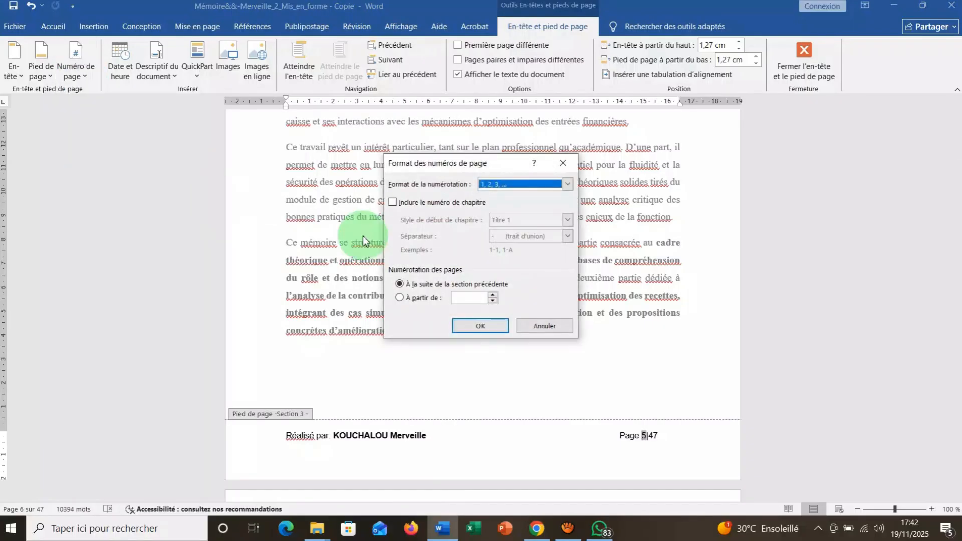
left_click(400, 298)
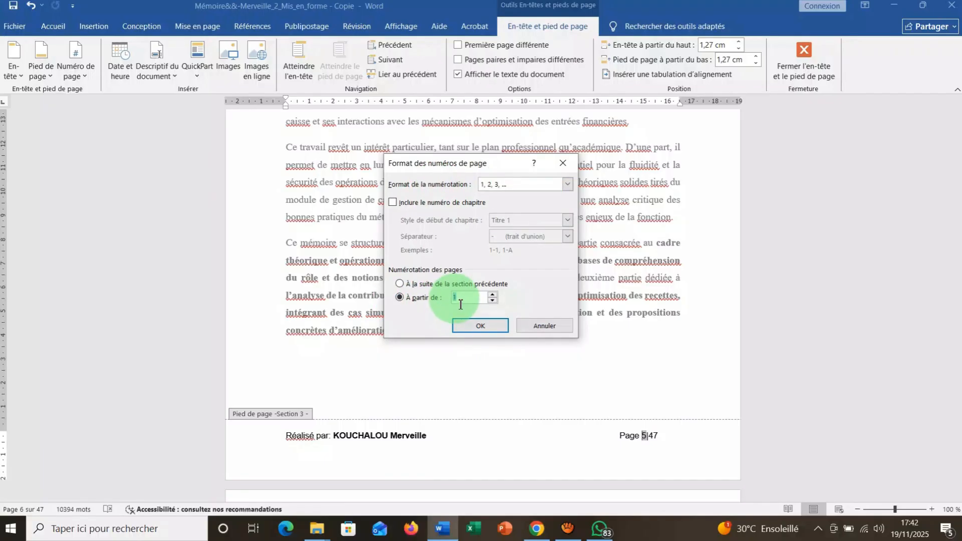
left_click(465, 328)
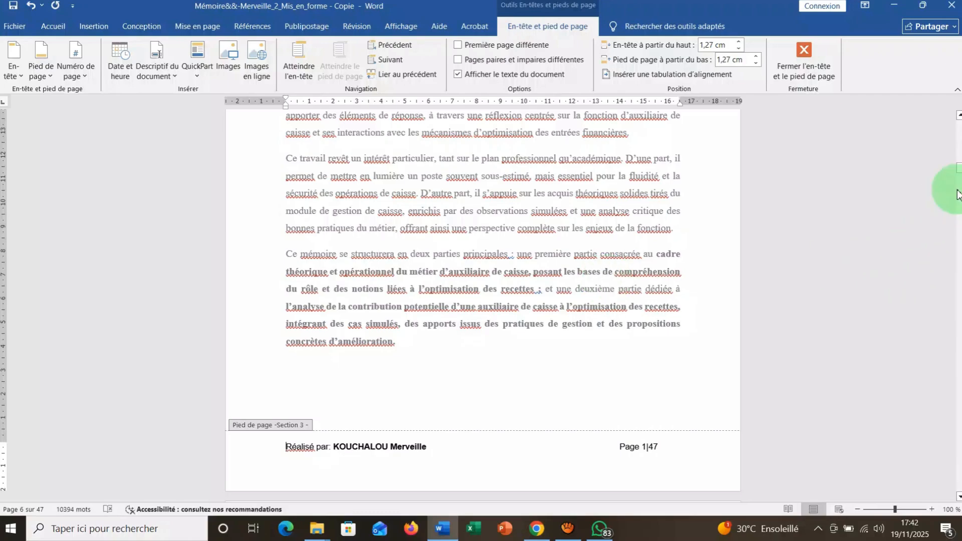
left_click(958, 170)
left_click_drag(958, 170, 945, 97)
scroll(693, 301, "down", 10)
double_click(700, 304)
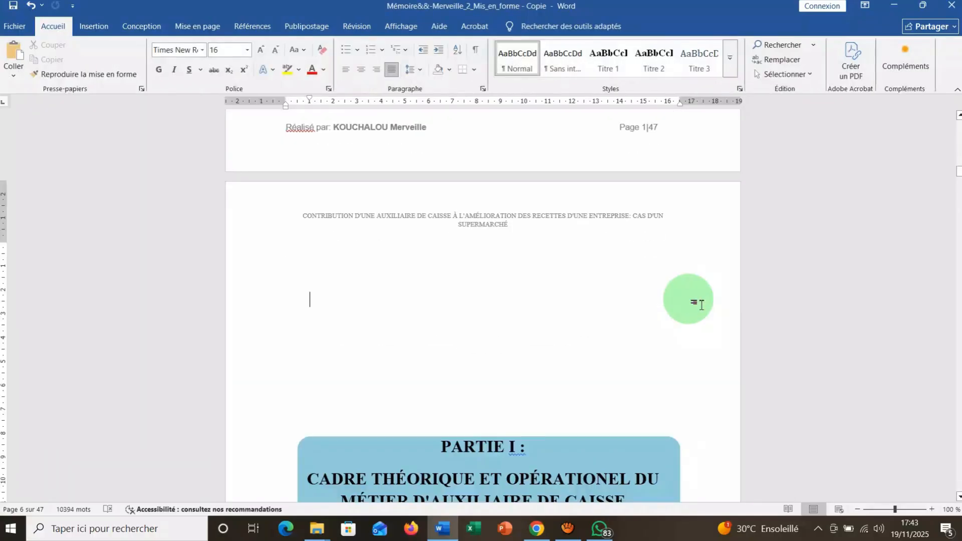
- Choose a black-and-white flower motif as the cover page's border, applied to Cette section - Uniquement la 1re p
left_click_drag(959, 171, 957, 114)
left_click(533, 213)
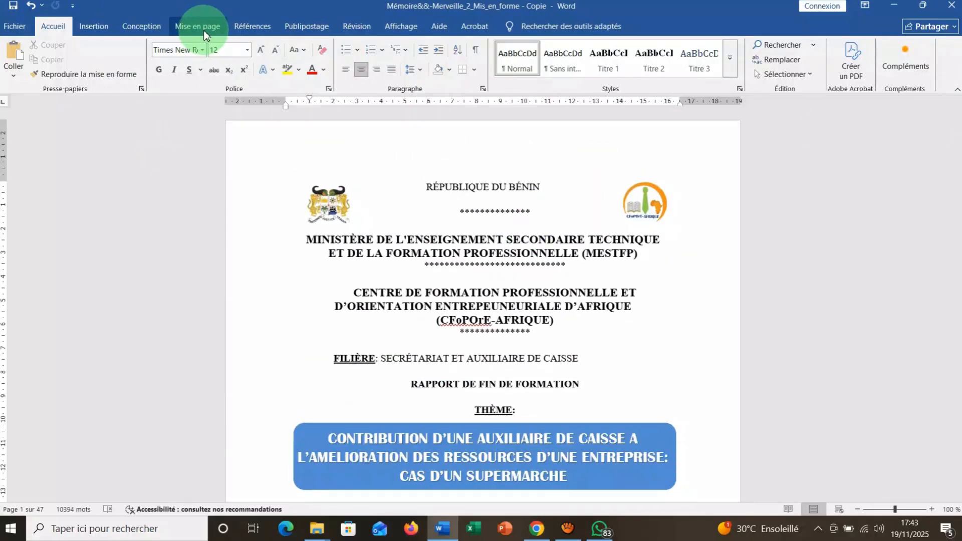
left_click(141, 28)
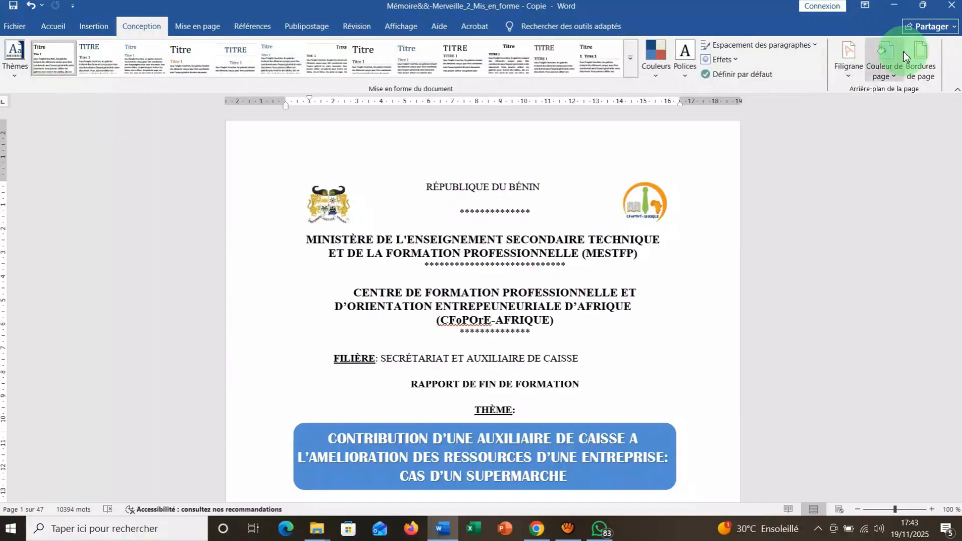
left_click(920, 56)
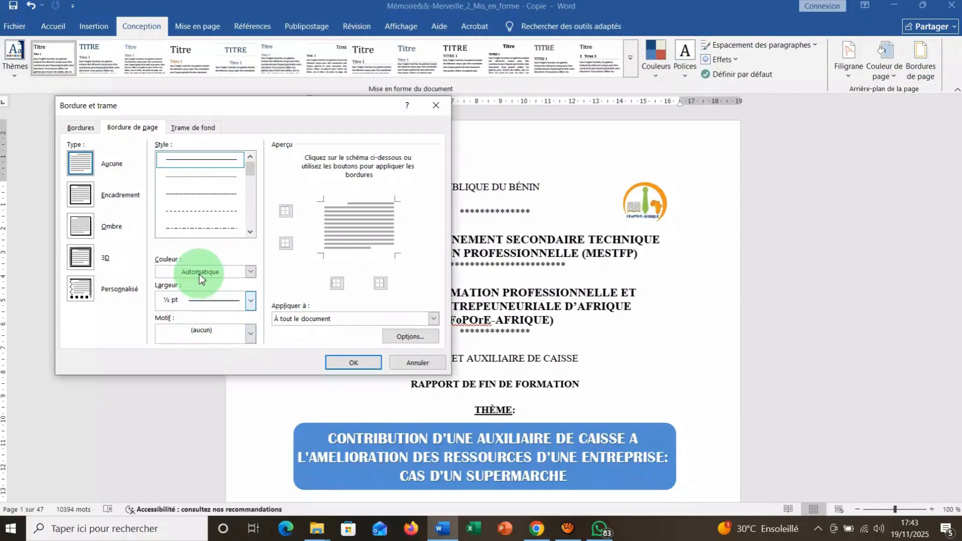
left_click(245, 335)
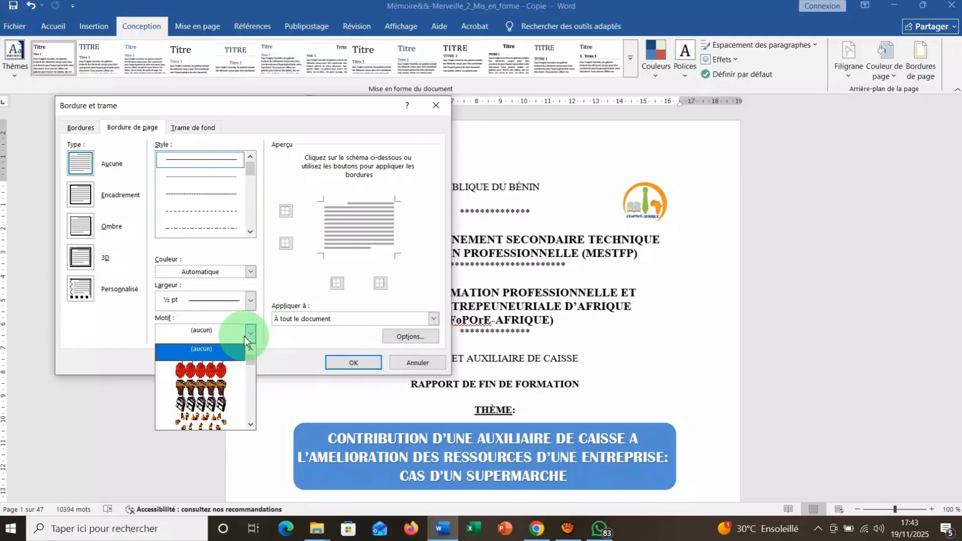
left_click(251, 425)
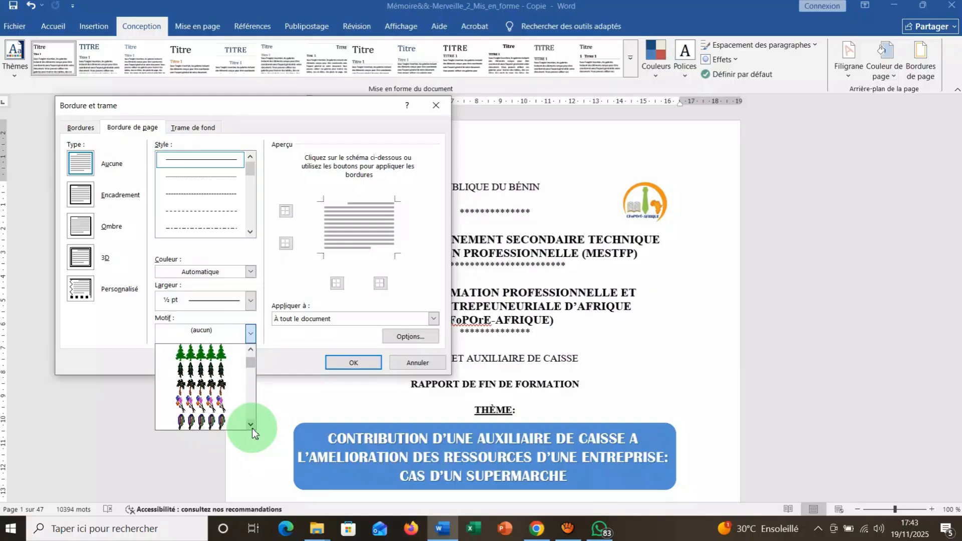
left_click_drag(251, 366, 252, 380)
left_click(200, 374)
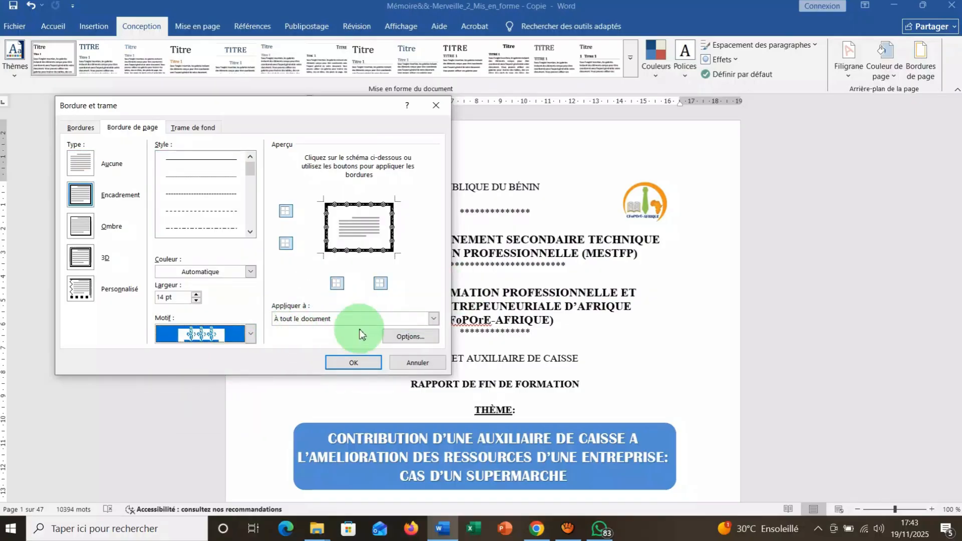
left_click(434, 323)
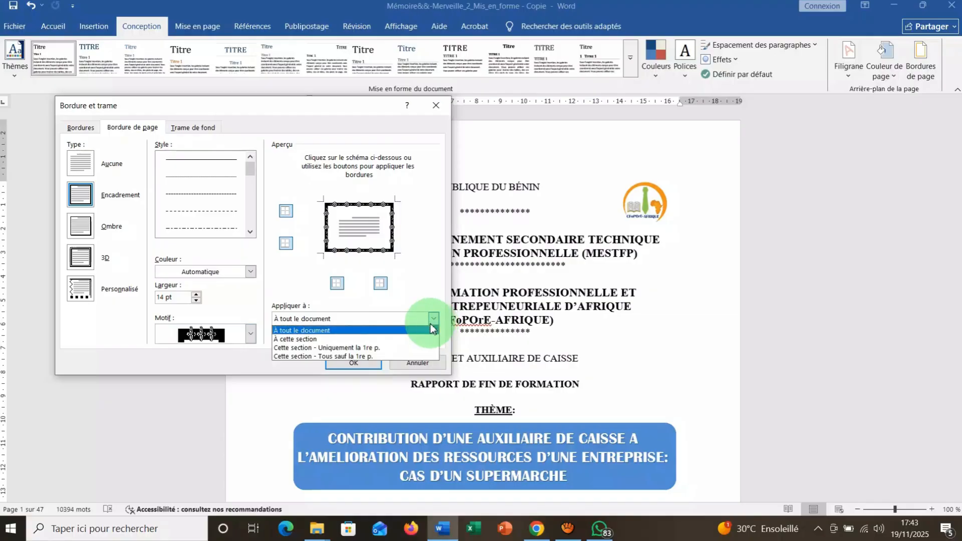
left_click(380, 346)
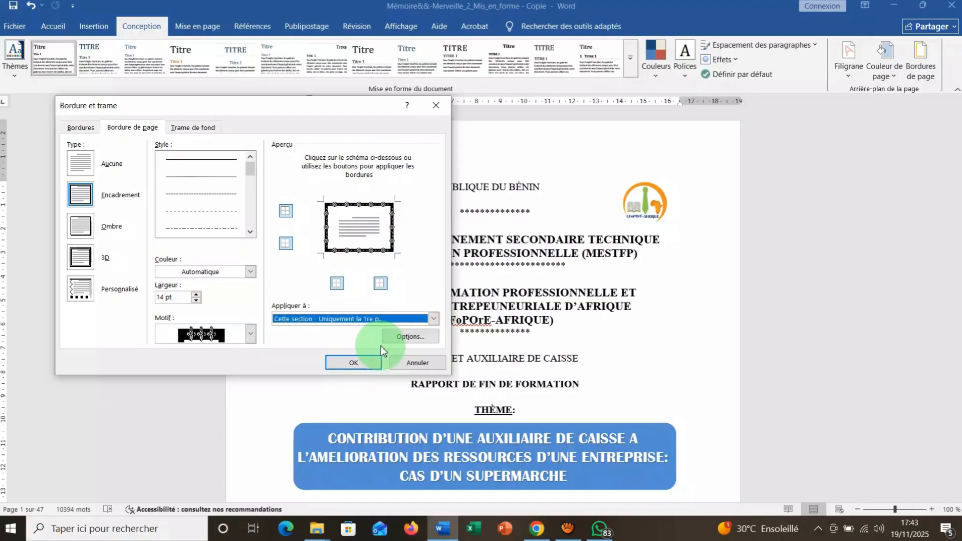
- Measure the cover page border from Texte with a 0 pt left margin and apply the border
left_click(399, 337)
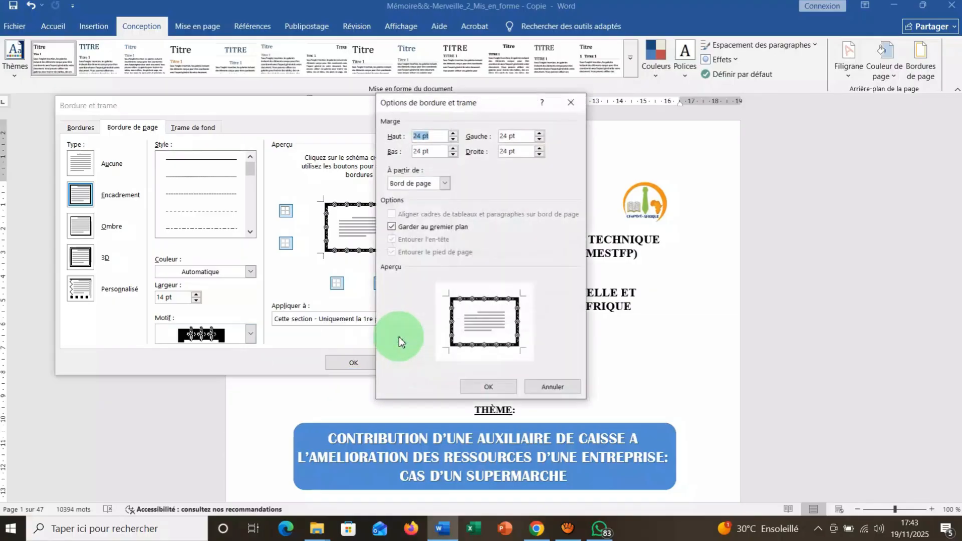
left_click(449, 185)
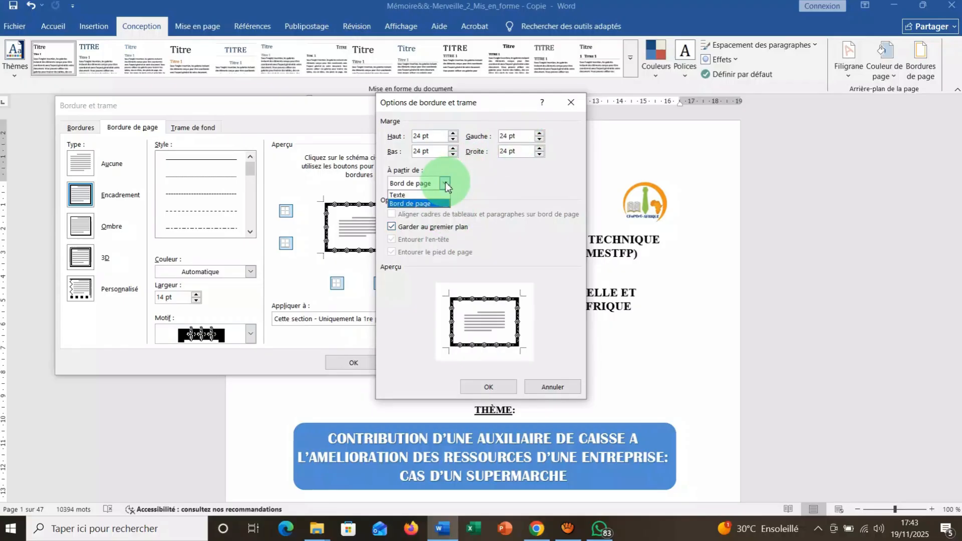
left_click(414, 194)
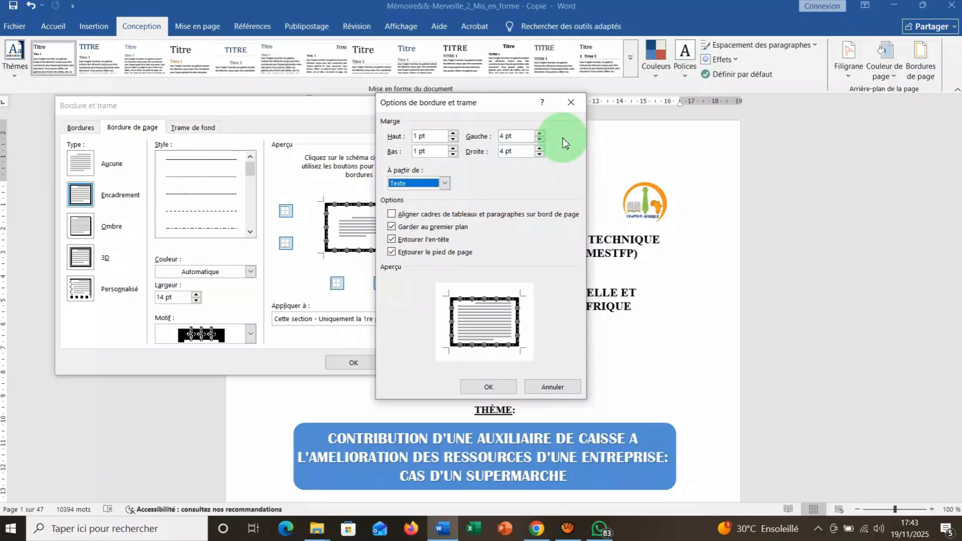
left_click(540, 140)
left_click(539, 140)
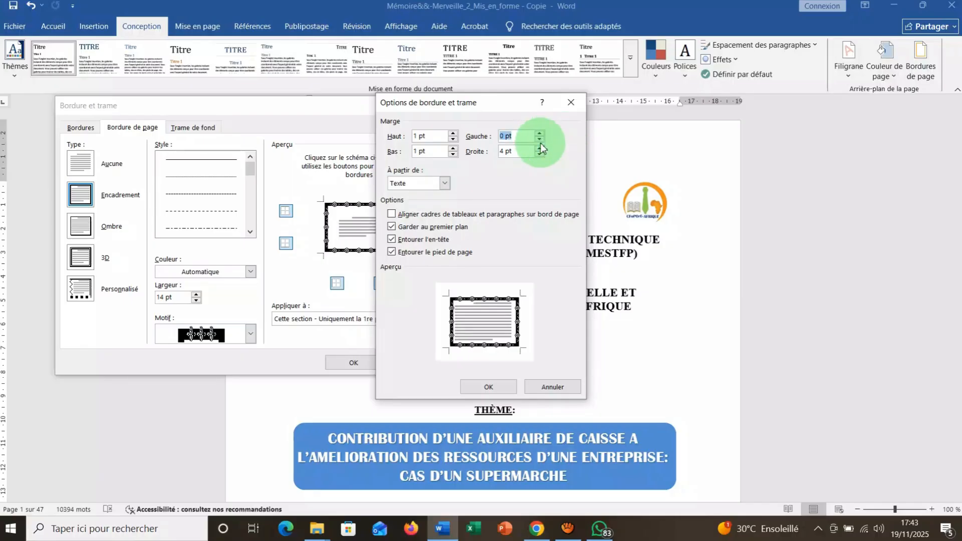
left_click(493, 387)
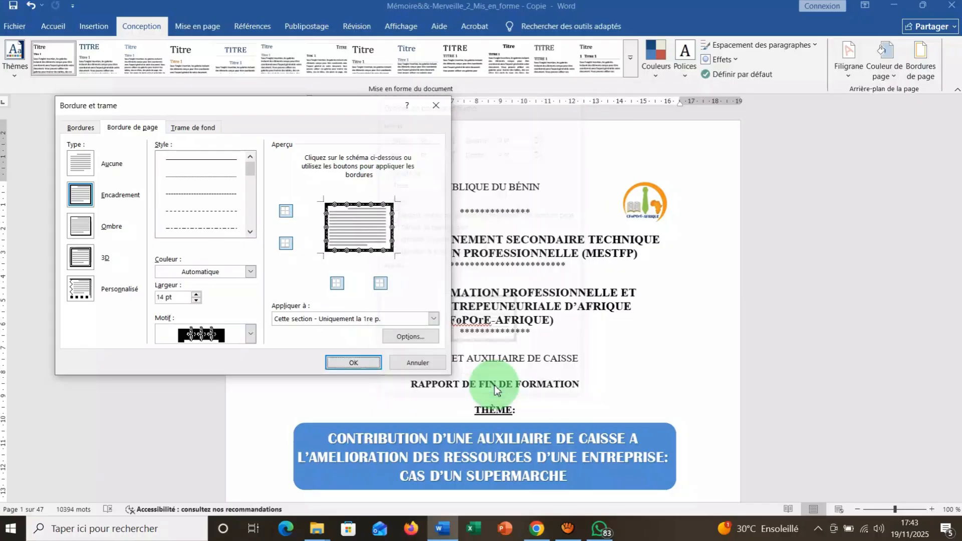
left_click(352, 363)
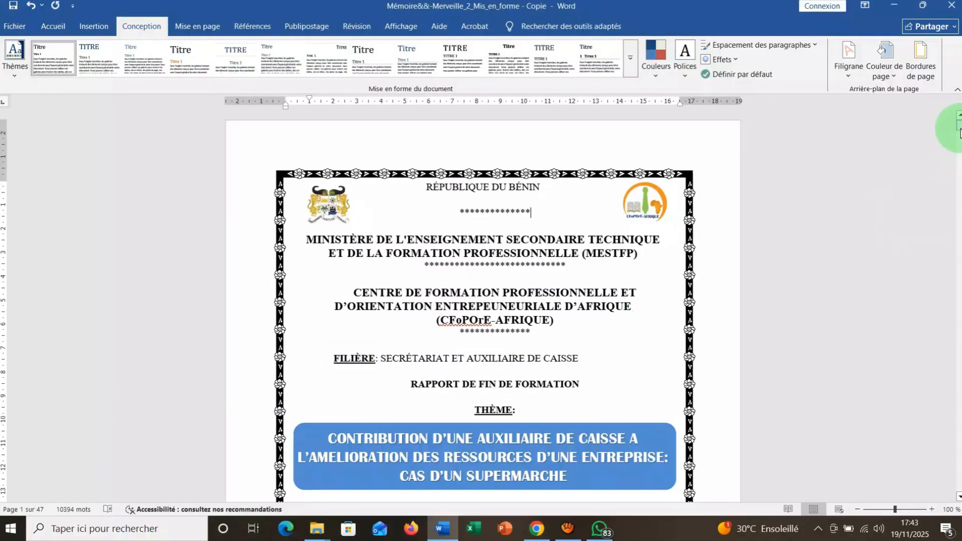
- Check the footers and page numbers from the first preliminary page through the end of the introduction
left_click_drag(958, 126, 959, 145)
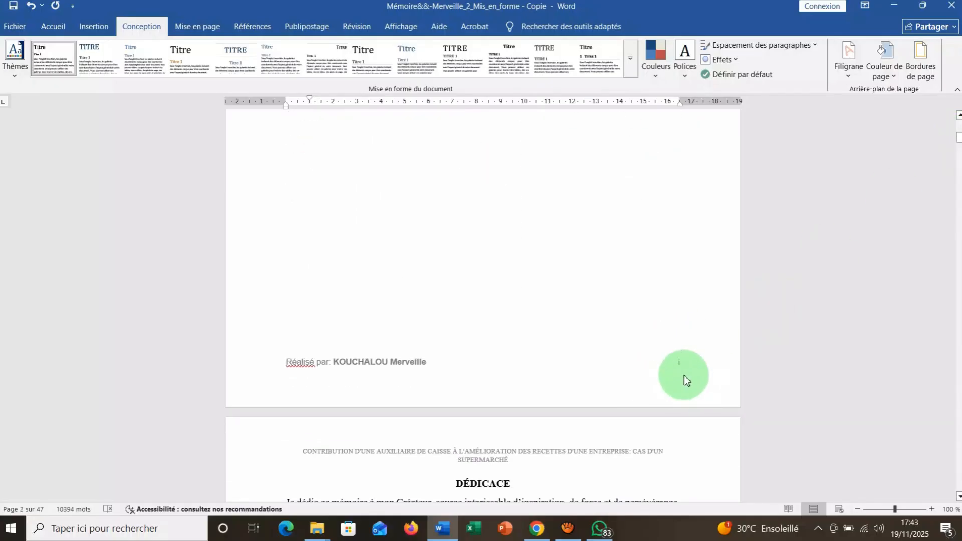
left_click_drag(959, 136, 959, 172)
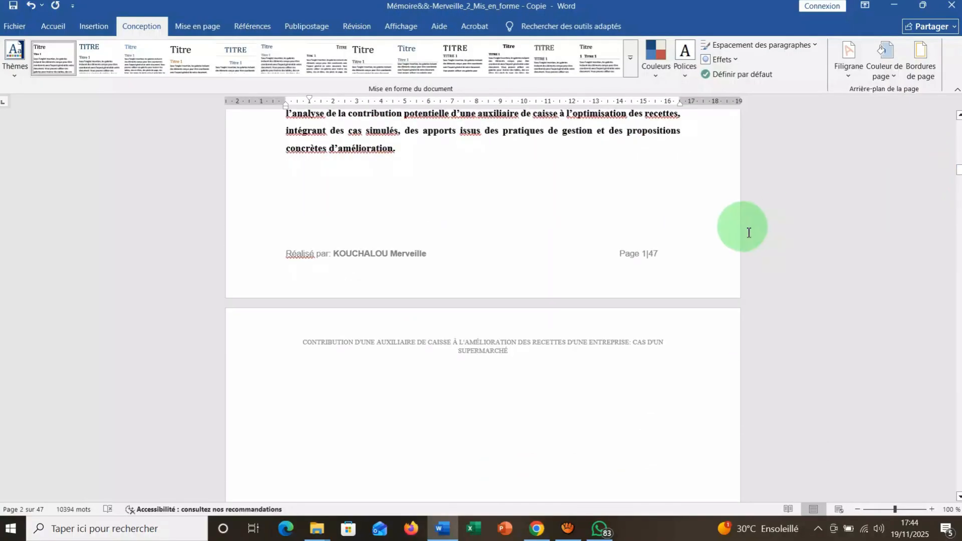